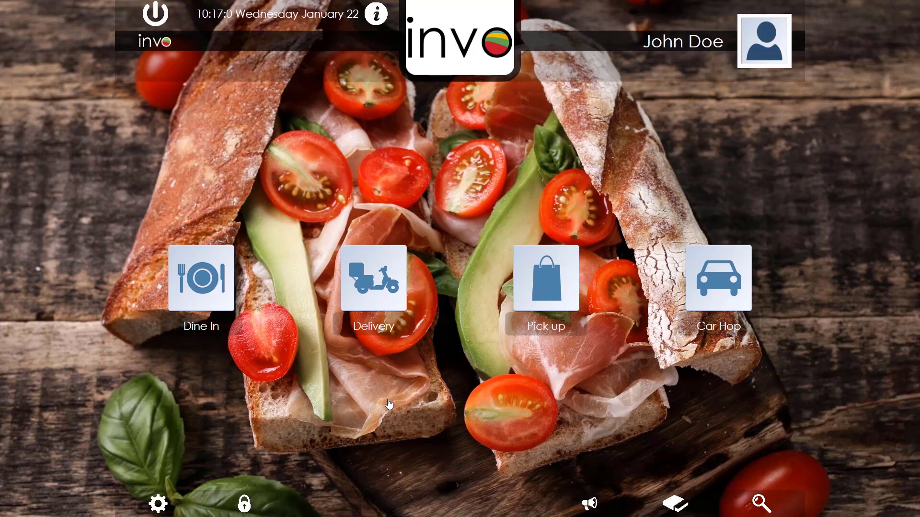
- Reach the back-office Inventory section through the user menu's Main Settings
click(763, 50)
click(752, 259)
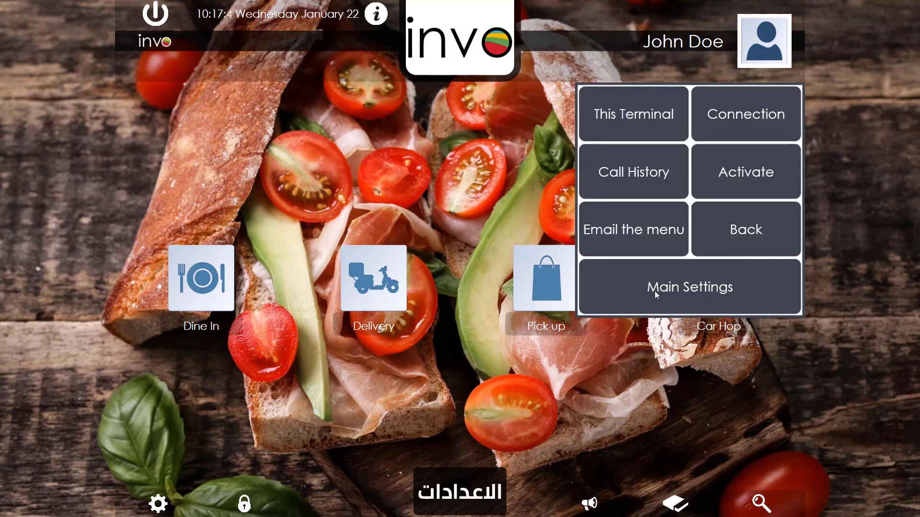
click(699, 304)
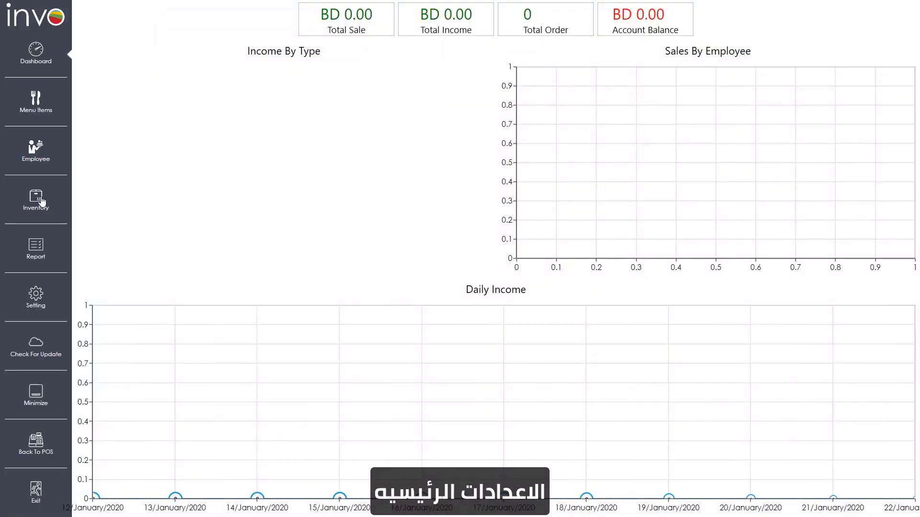
click(54, 212)
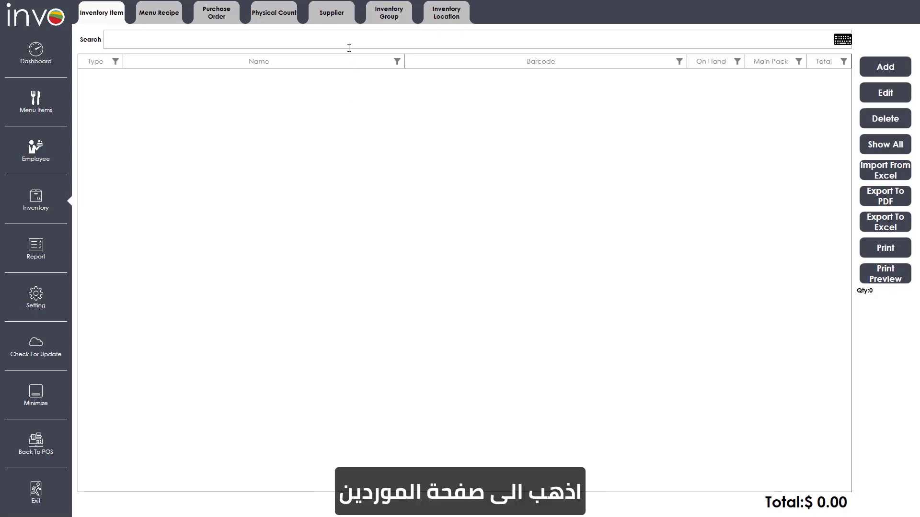
- Add supplier Carrefour with its telephone, contact name and email
click(335, 24)
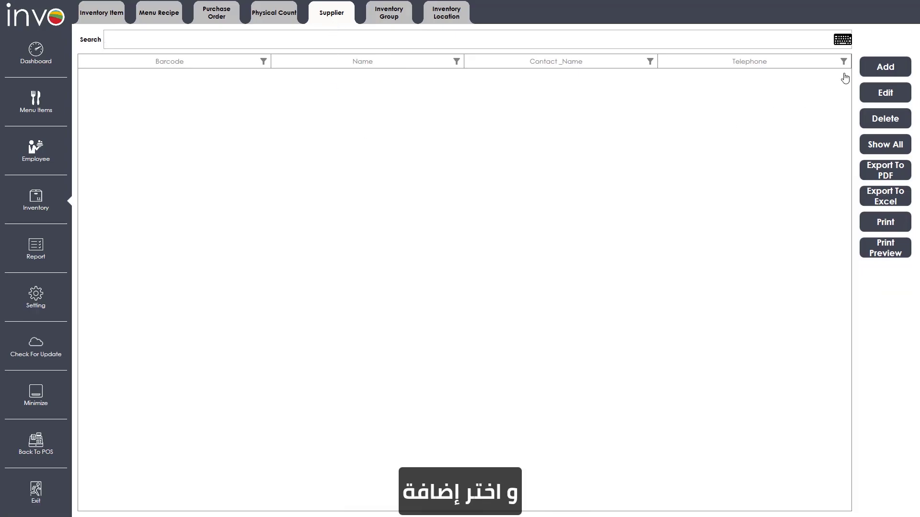
click(872, 66)
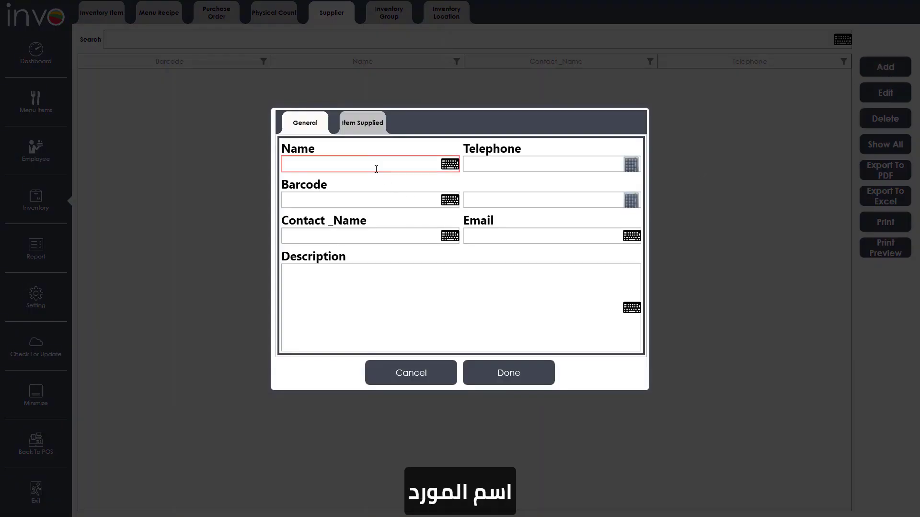
text(C)
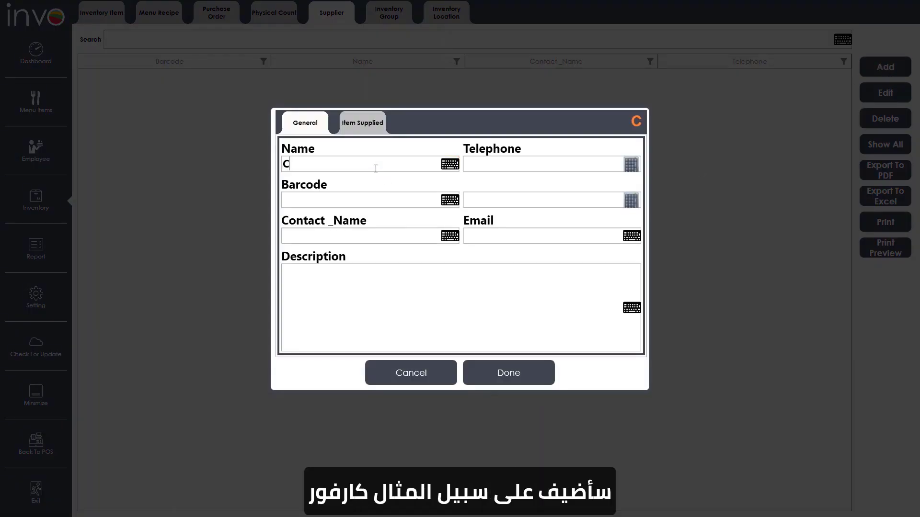
text(arrefour)
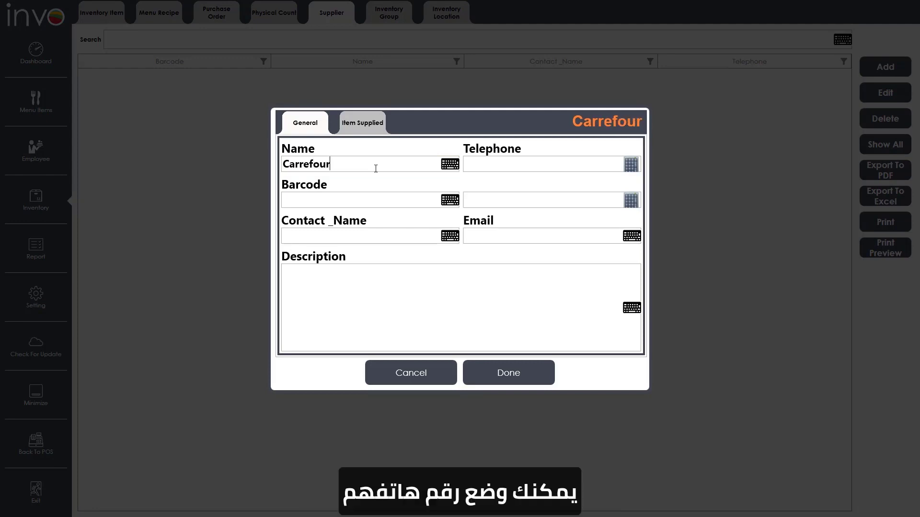
click(494, 160)
text(13131313)
click(382, 239)
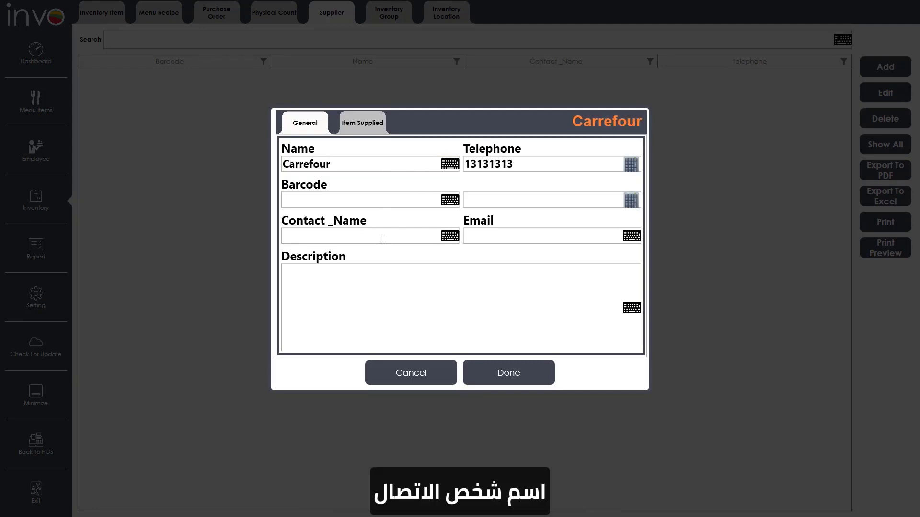
text(Adi)
click(479, 237)
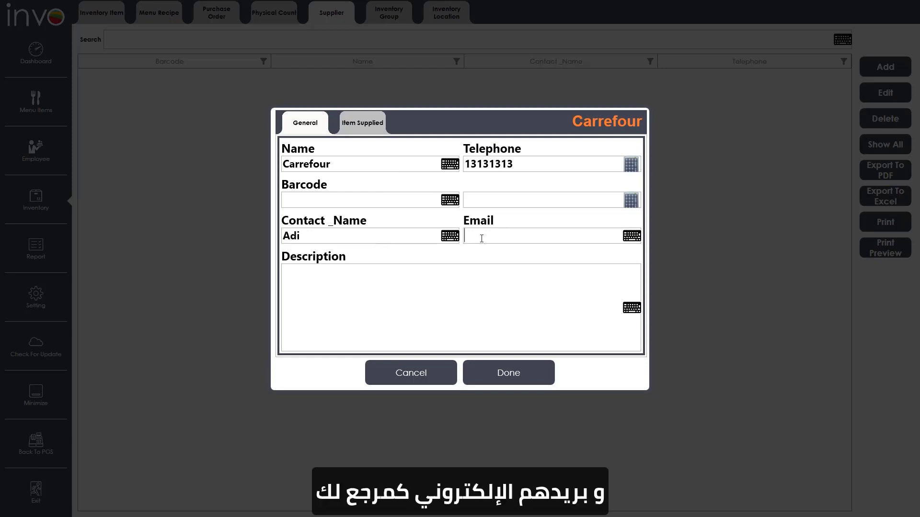
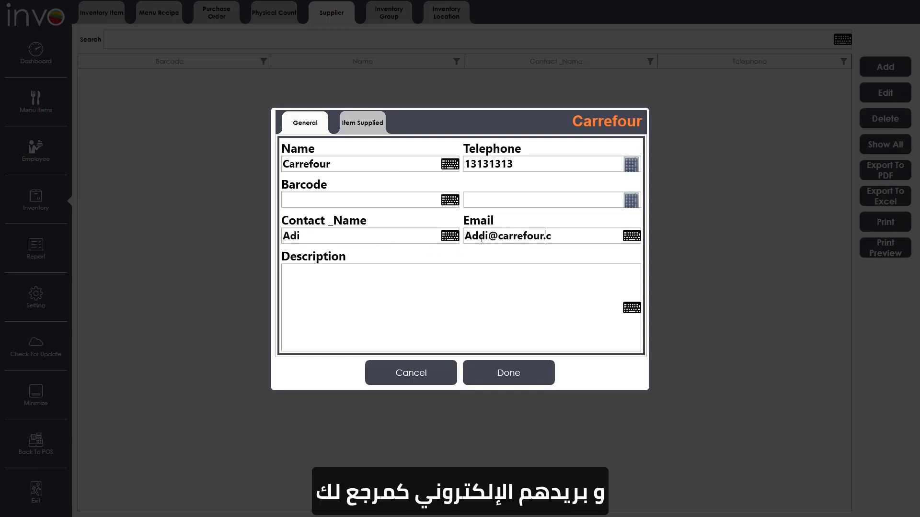
click(511, 375)
- Add supplier Walmart with its telephone, contact name and email
click(885, 66)
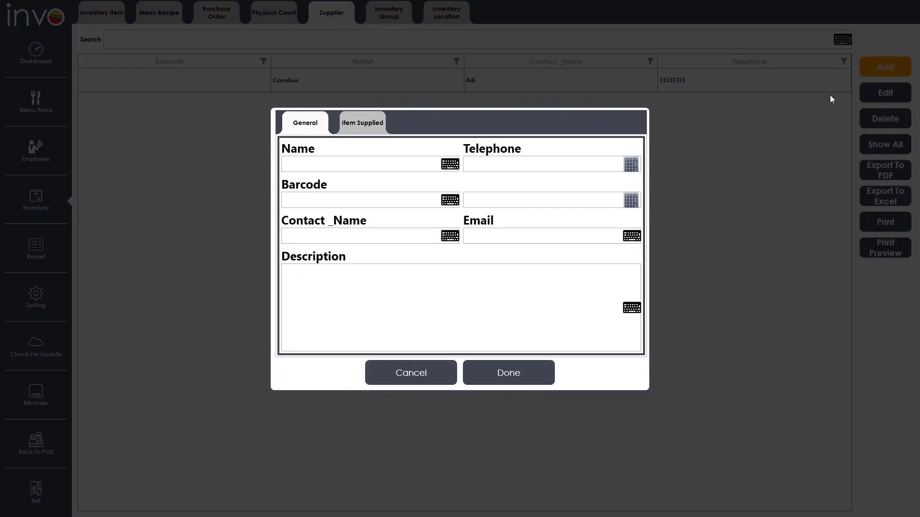
click(372, 166)
text(Walmart)
click(485, 166)
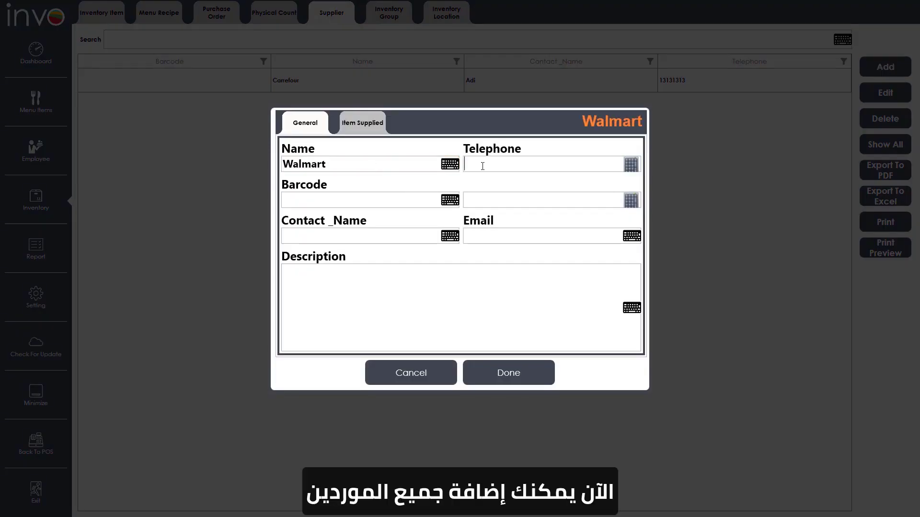
text(77777777)
click(425, 233)
text(Duo)
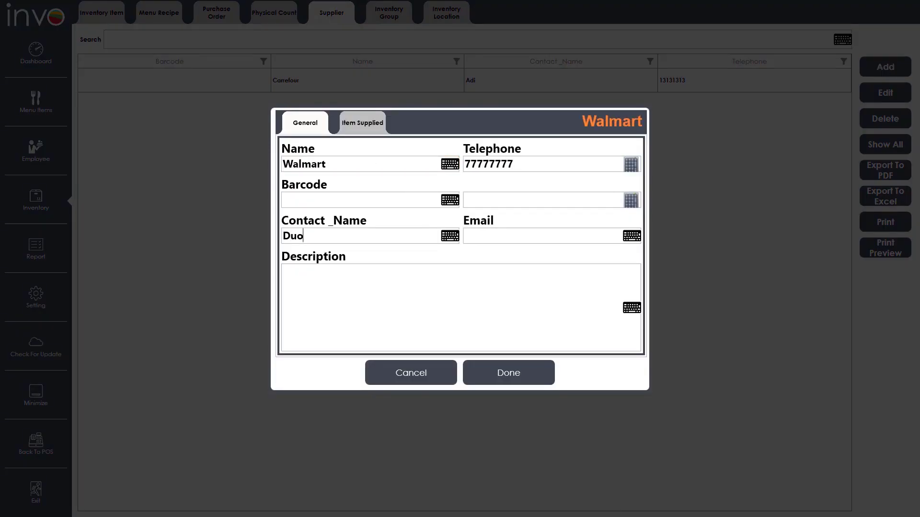
click(496, 241)
click(508, 373)
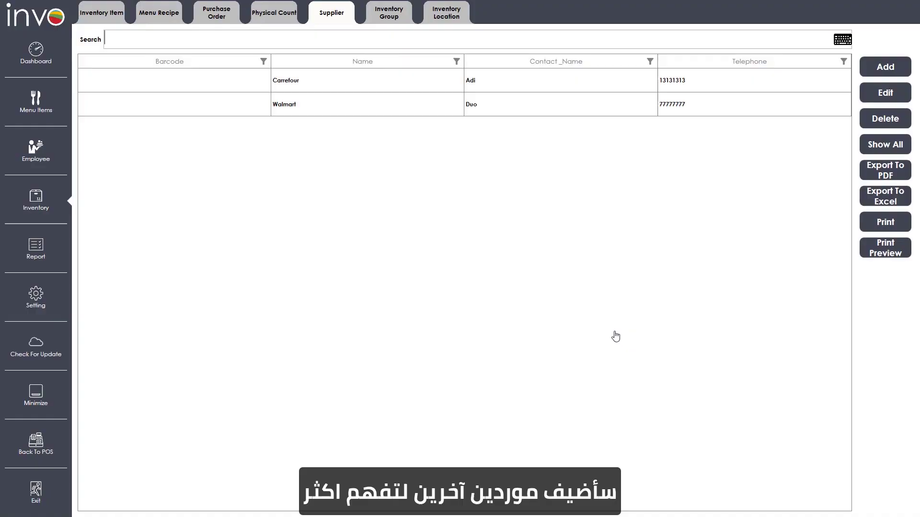
- Add supplier Local Grocery with its contact name, telephone and email
click(885, 66)
click(369, 165)
text(Local Grocery)
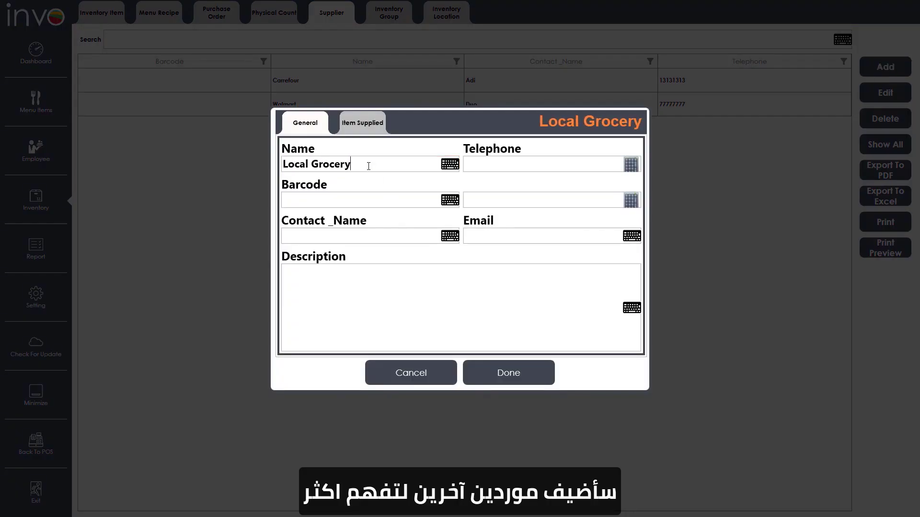
click(333, 233)
text(Basil)
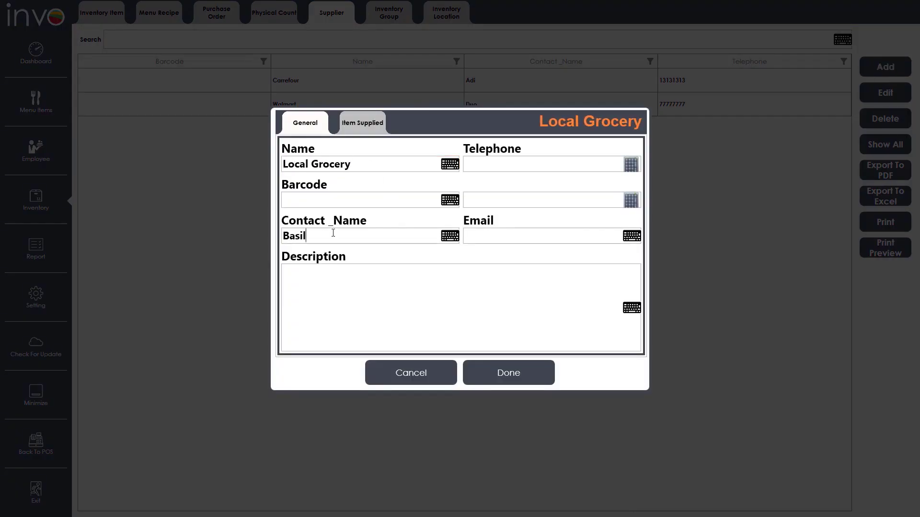
click(492, 164)
text(797979797)
click(494, 231)
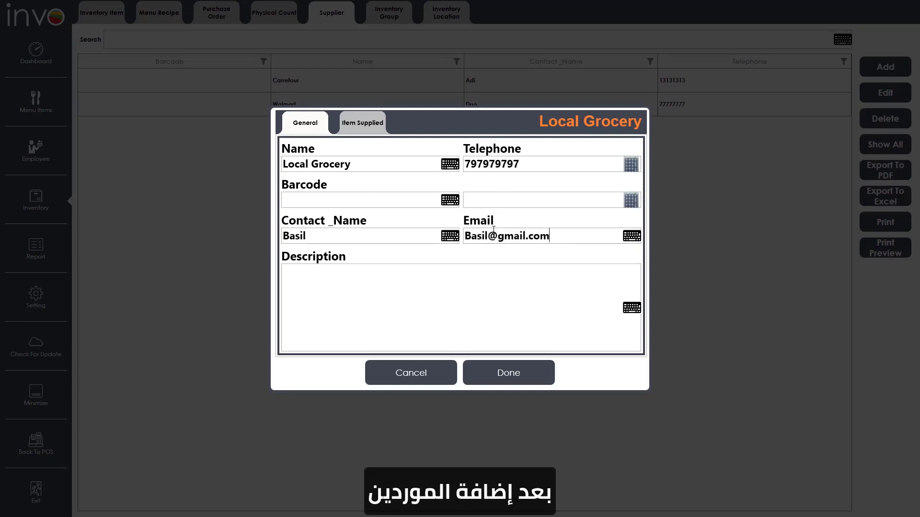
click(502, 373)
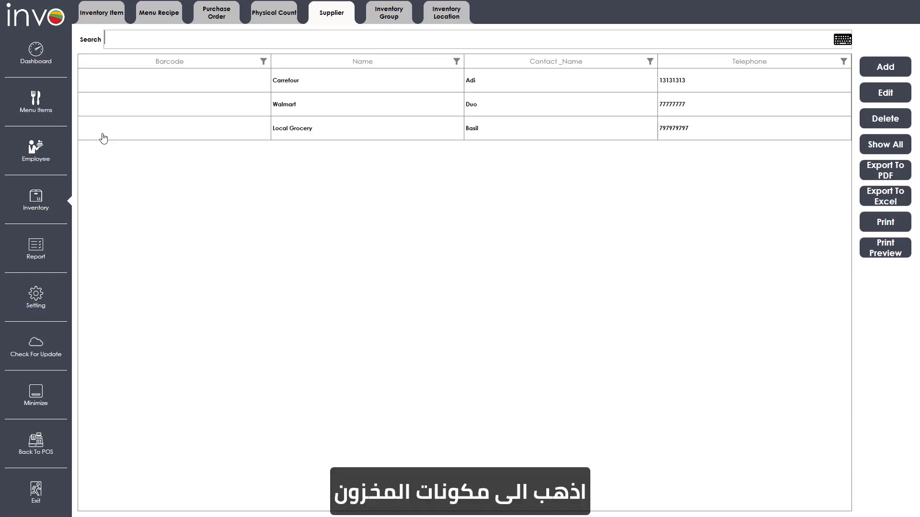
- Start a new inventory item Chickpeas with main pack Cartoon and unit cost 54
click(106, 19)
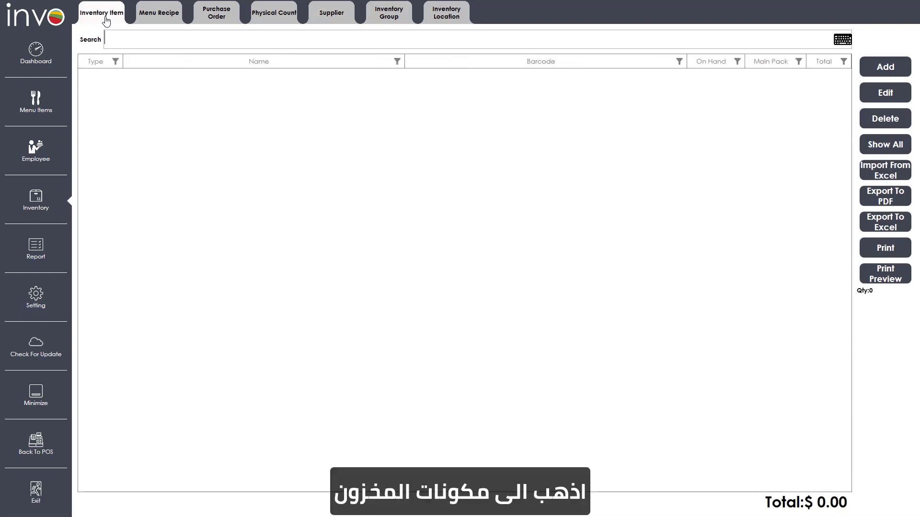
click(904, 71)
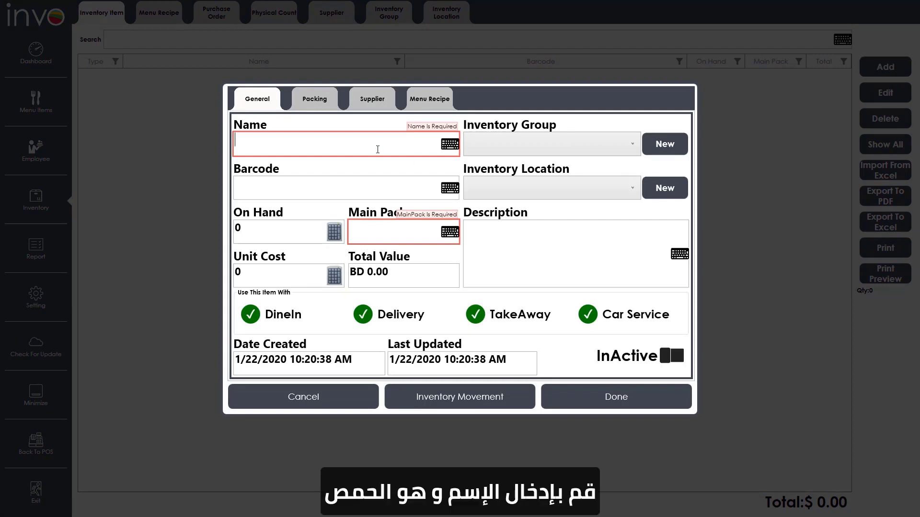
text(Chickpeas)
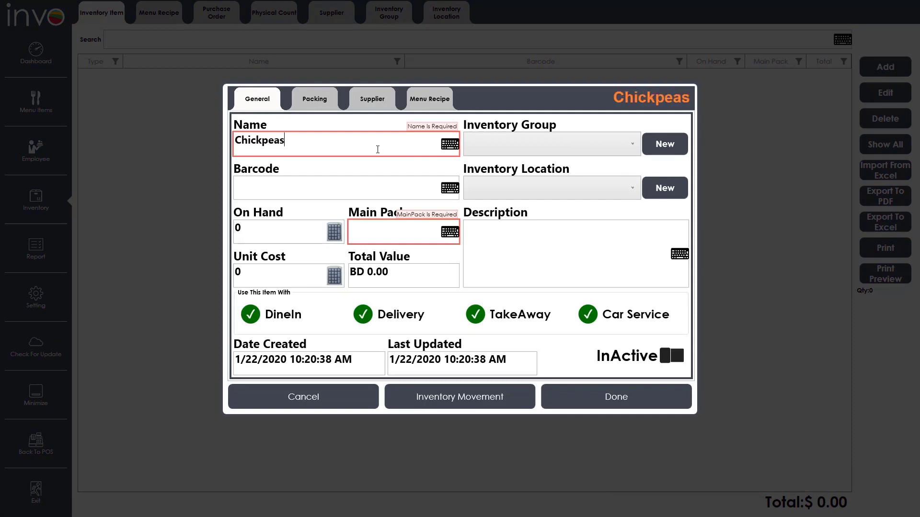
click(379, 235)
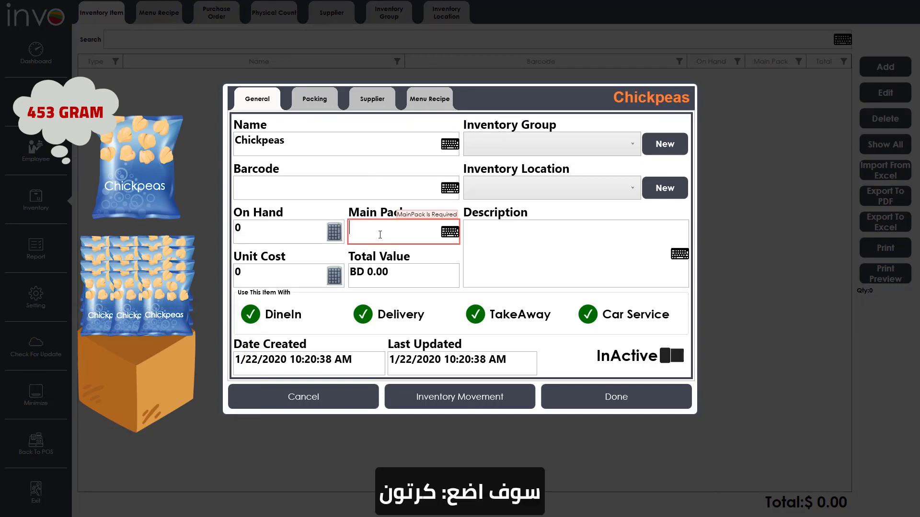
text(Cartoon)
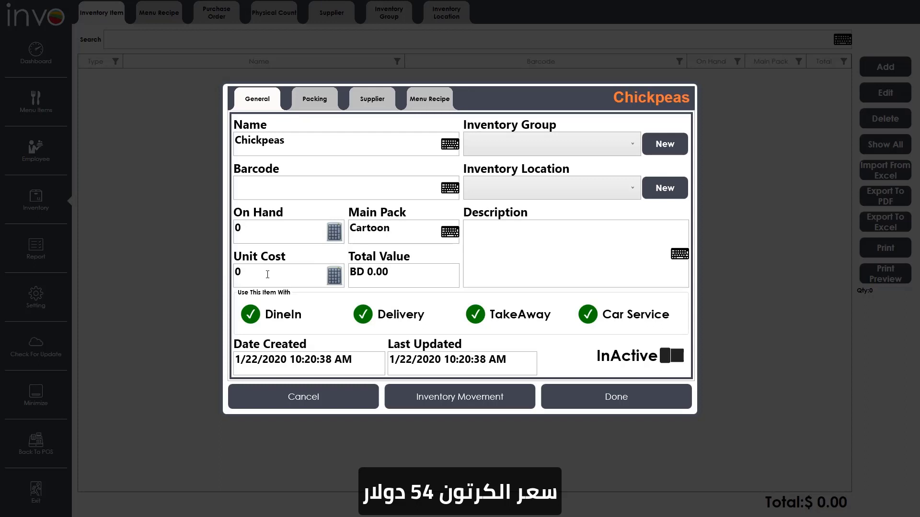
drag(240, 272, 224, 269)
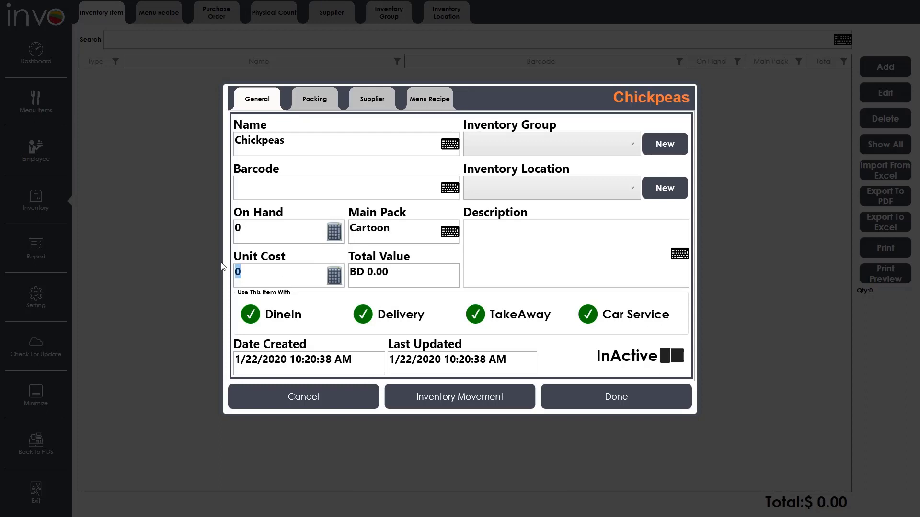
text(54)
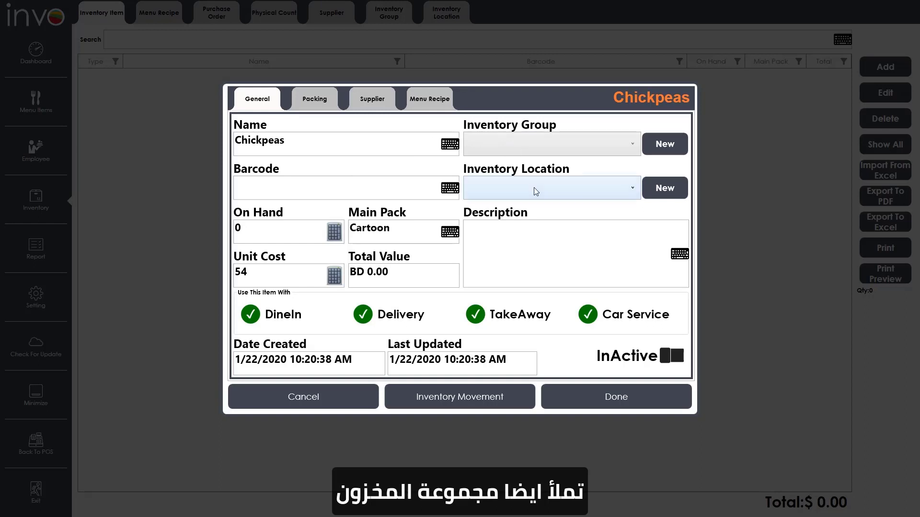
click(664, 144)
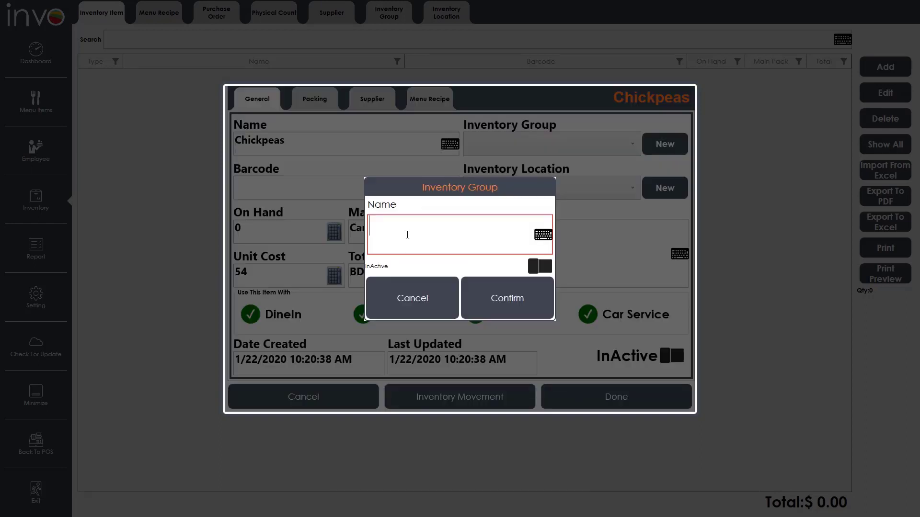
text(Dried)
click(468, 292)
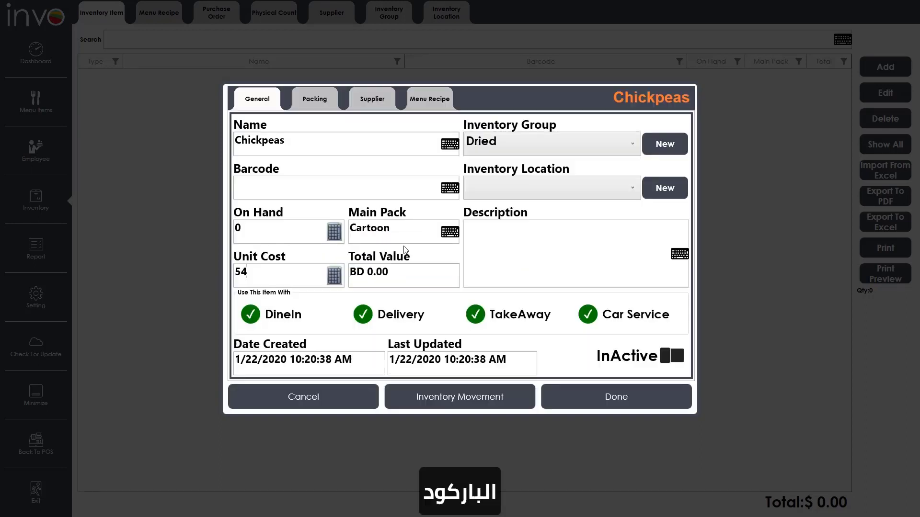
click(420, 194)
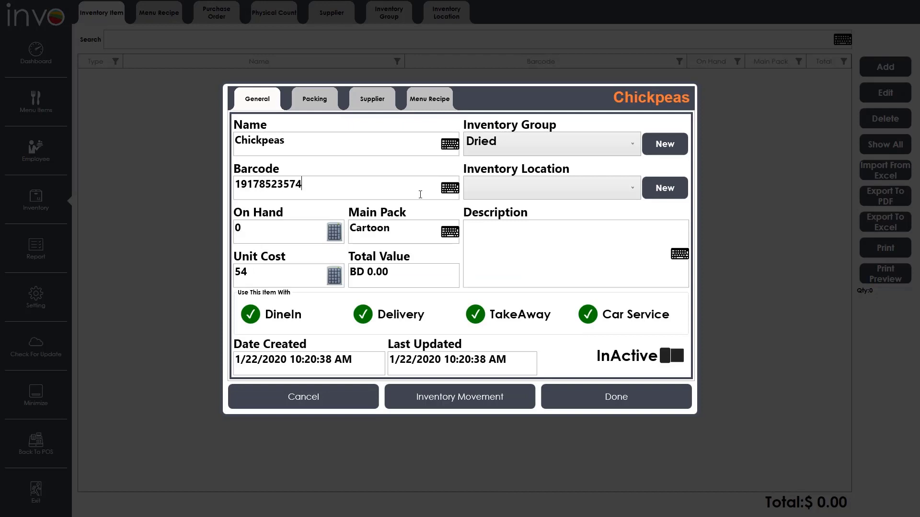
- Create the Dry Section inventory location and assign it to Chickpeas
click(657, 190)
text(Dry Section)
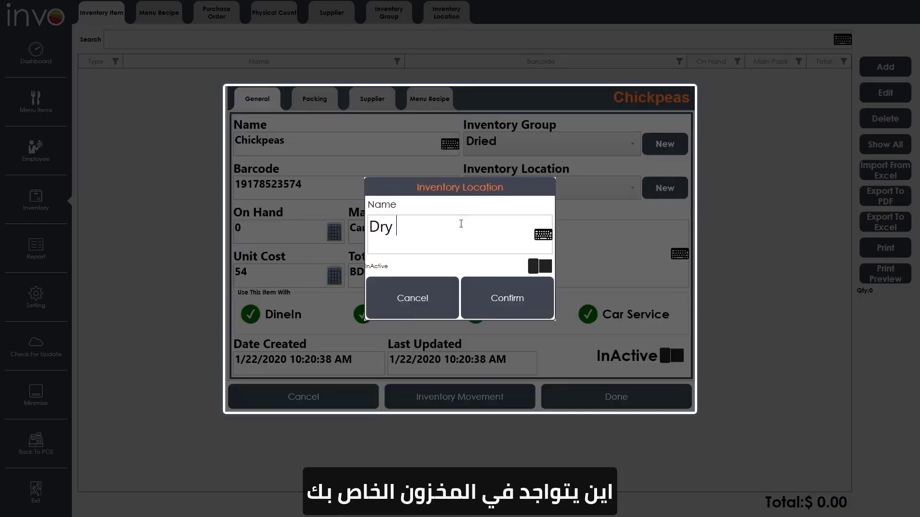
click(505, 300)
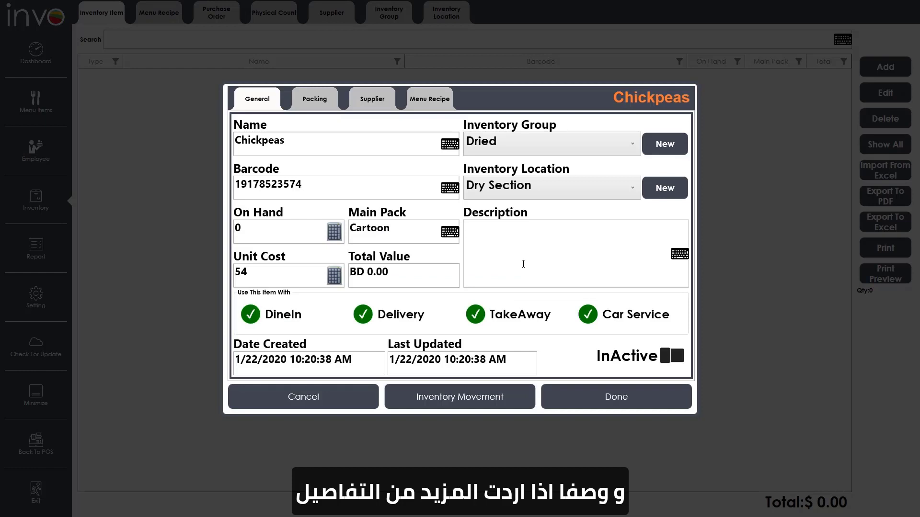
click(523, 264)
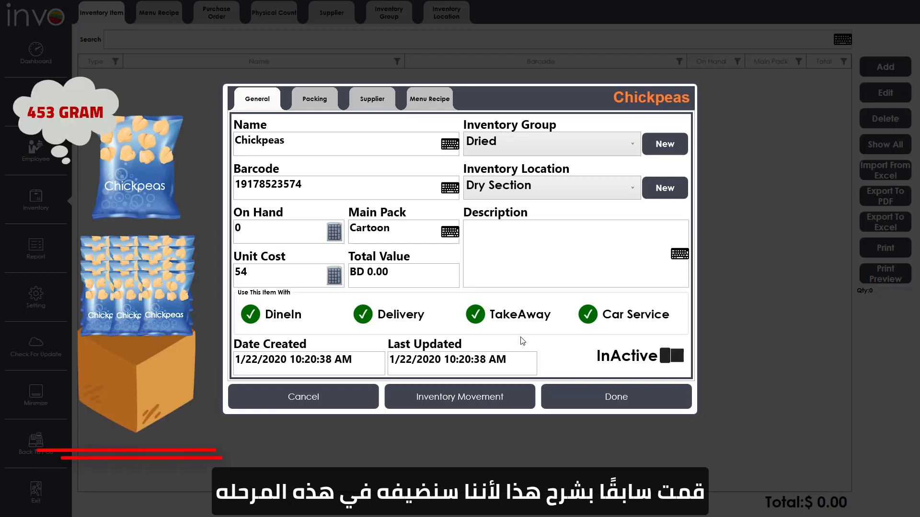
- Add a Chickpeas packing of 12 bags per Cartoon
click(335, 100)
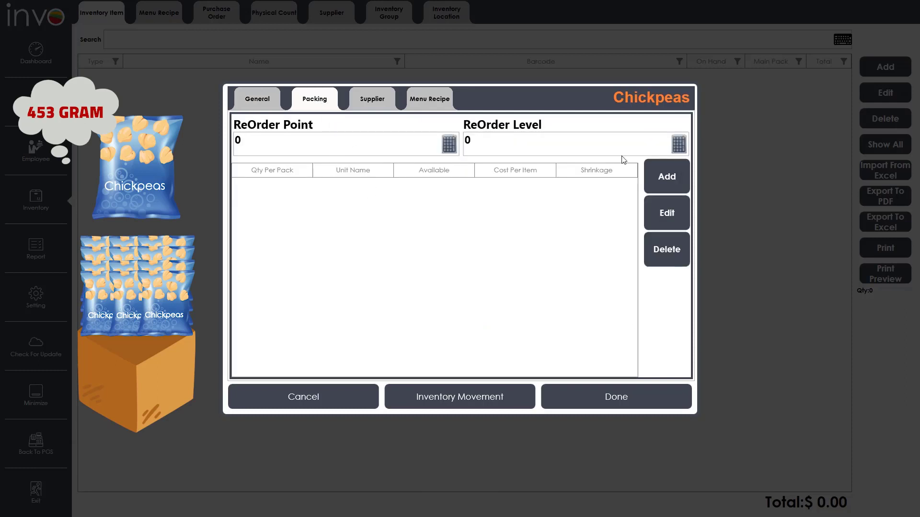
click(669, 171)
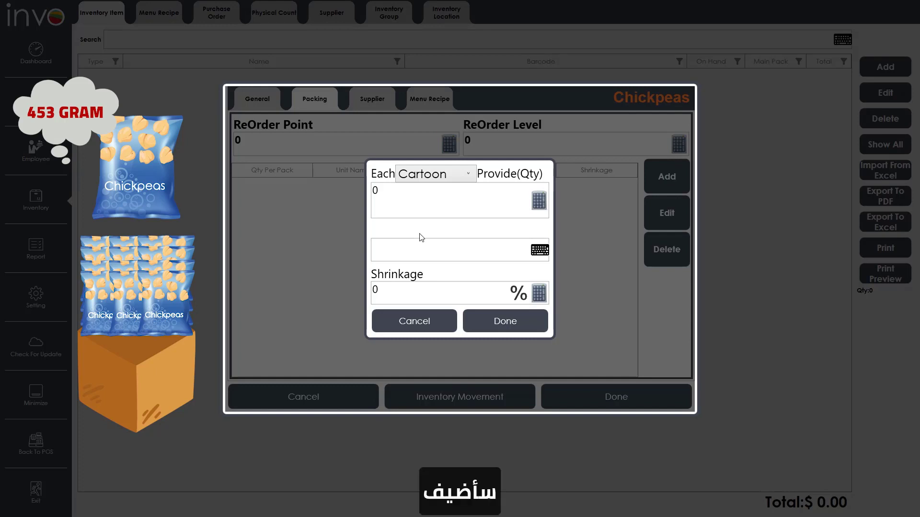
click(414, 178)
click(421, 190)
key(ctrl+a)
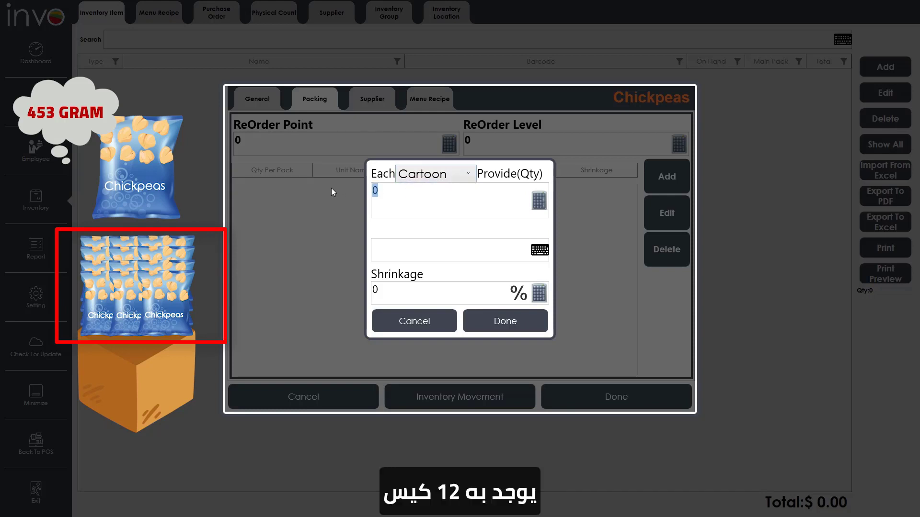
text(12)
text(bags)
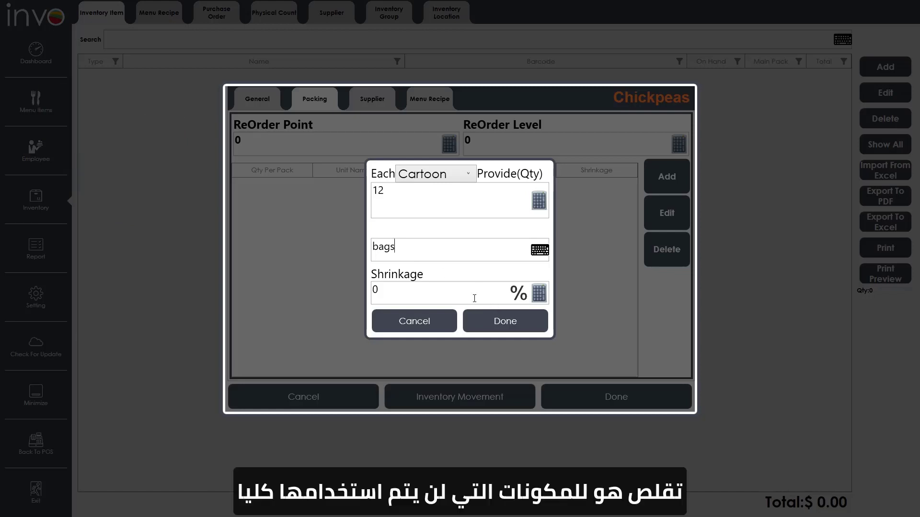
click(484, 294)
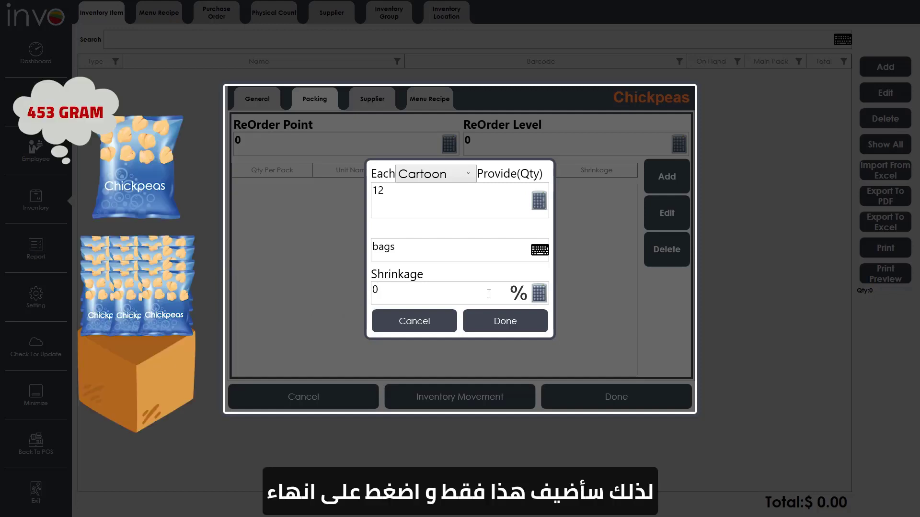
click(498, 323)
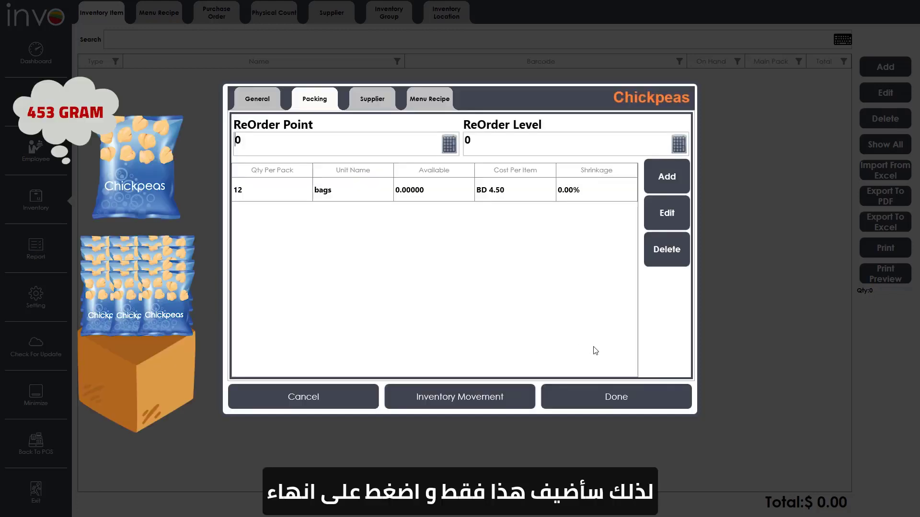
- Add a second packing of 453 grams per bag
click(662, 183)
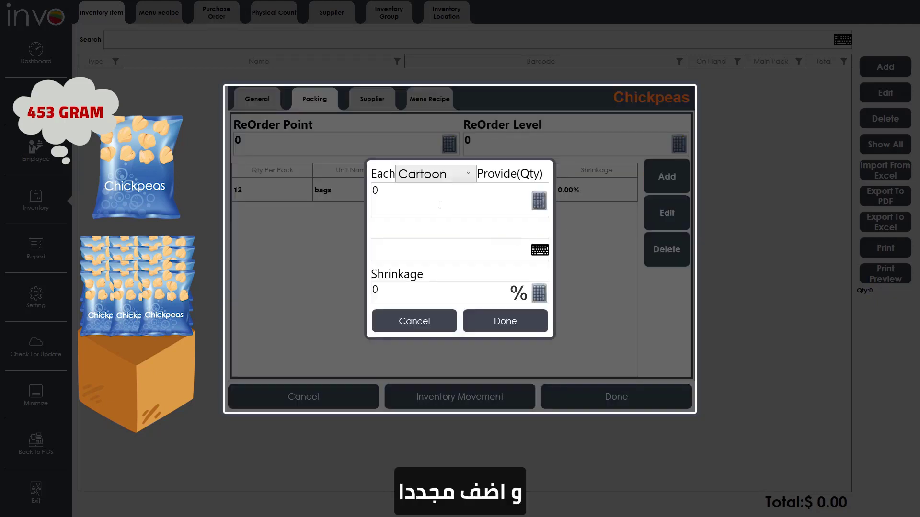
click(421, 175)
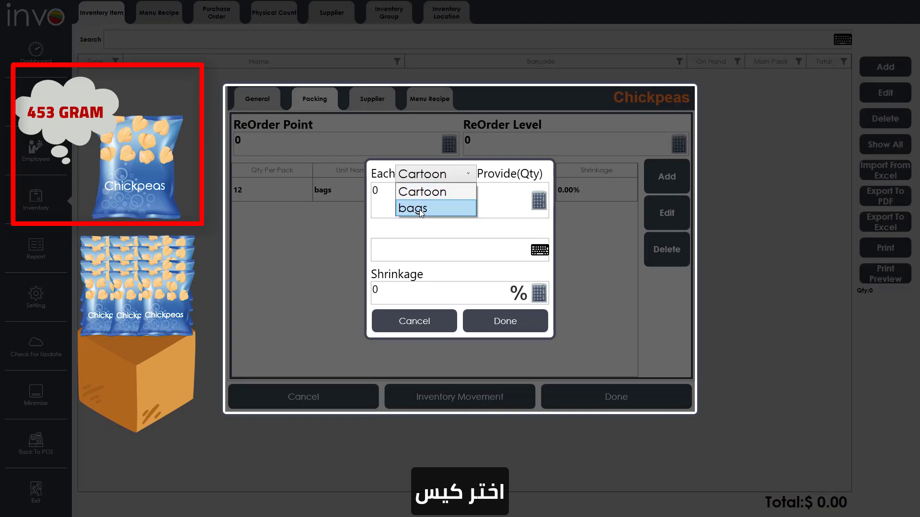
click(418, 209)
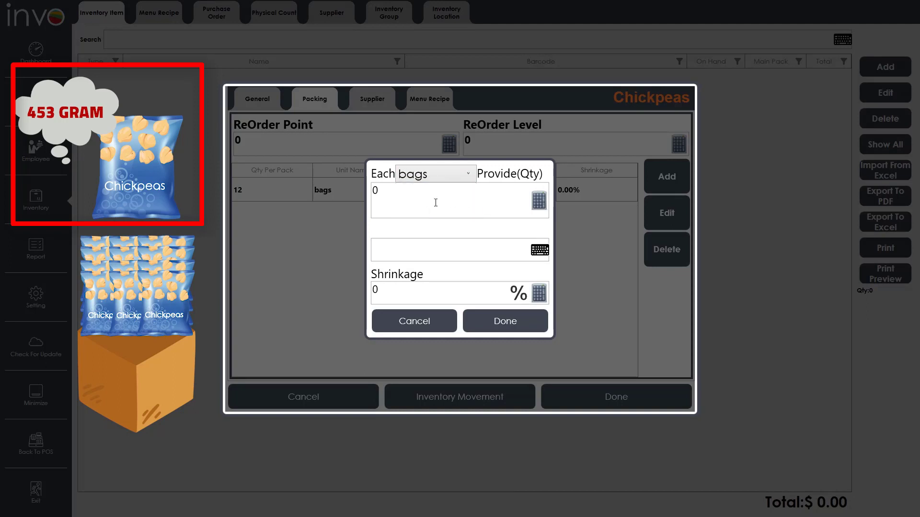
drag(382, 195, 361, 195)
text(4)
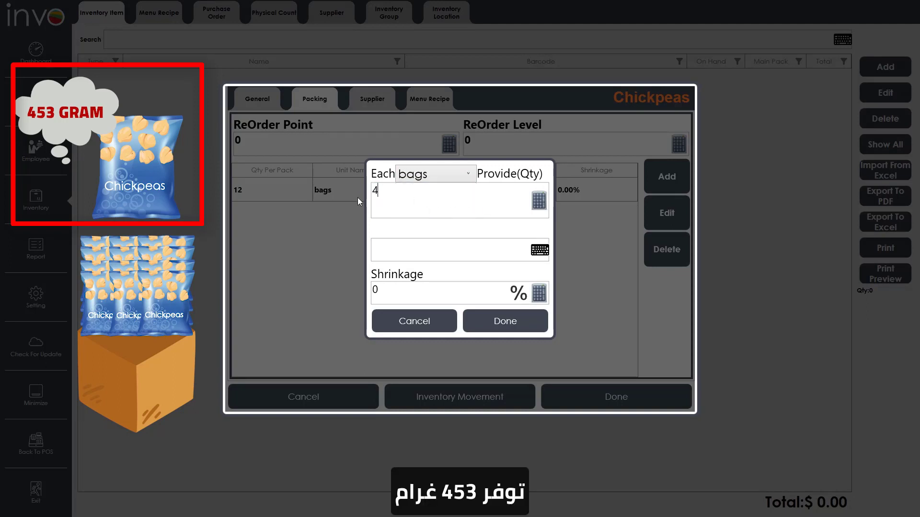
text(53)
text(grams)
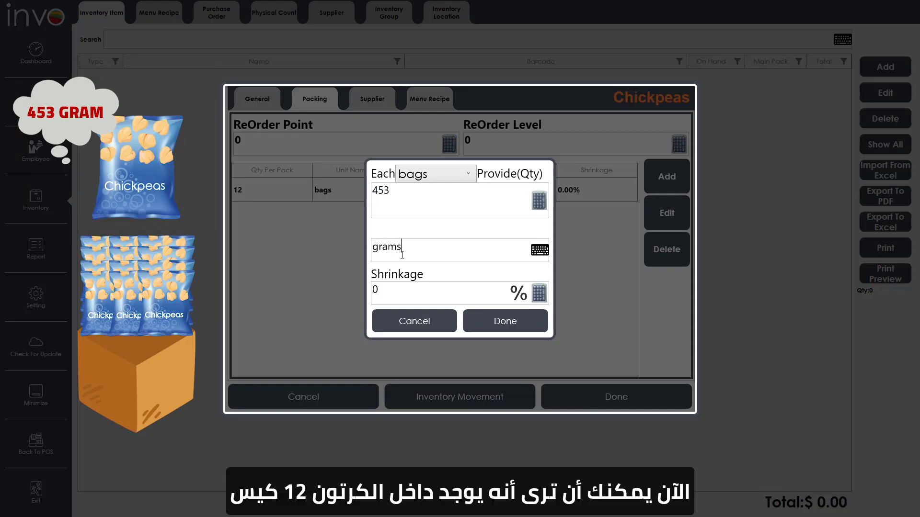
click(496, 326)
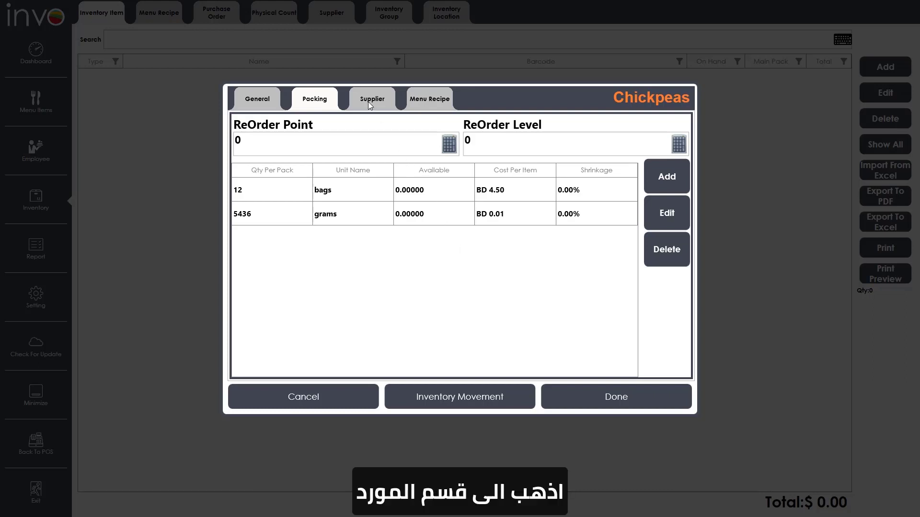
click(384, 106)
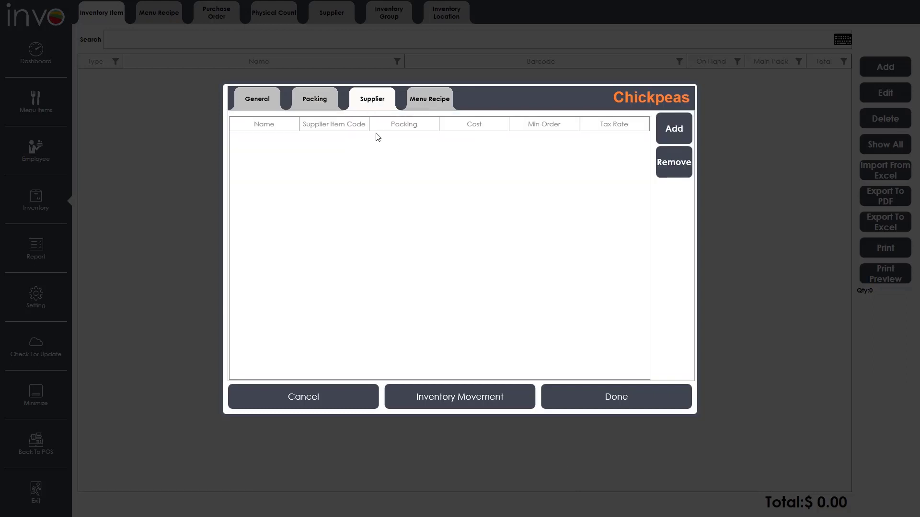
- Add Carrefour as a Chickpeas supplier with item code ArrowheadMills, Cartoon packing, cost 54
click(672, 131)
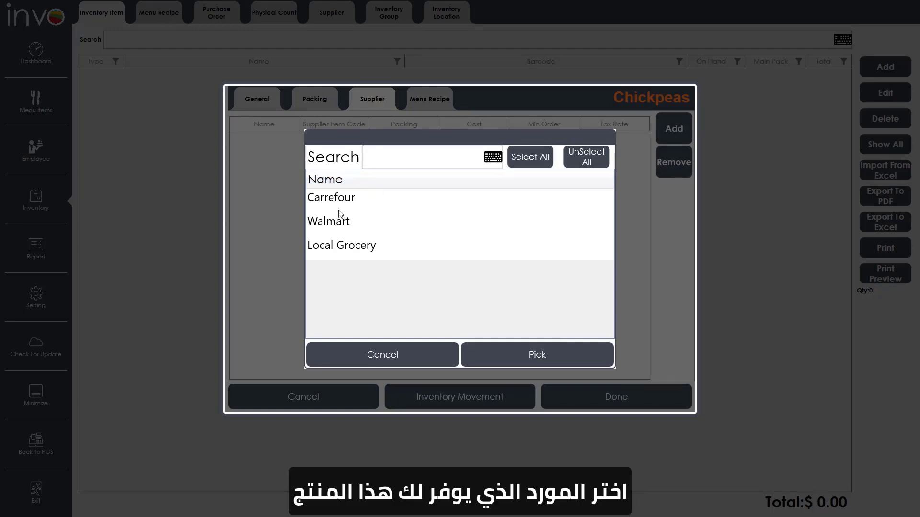
click(338, 211)
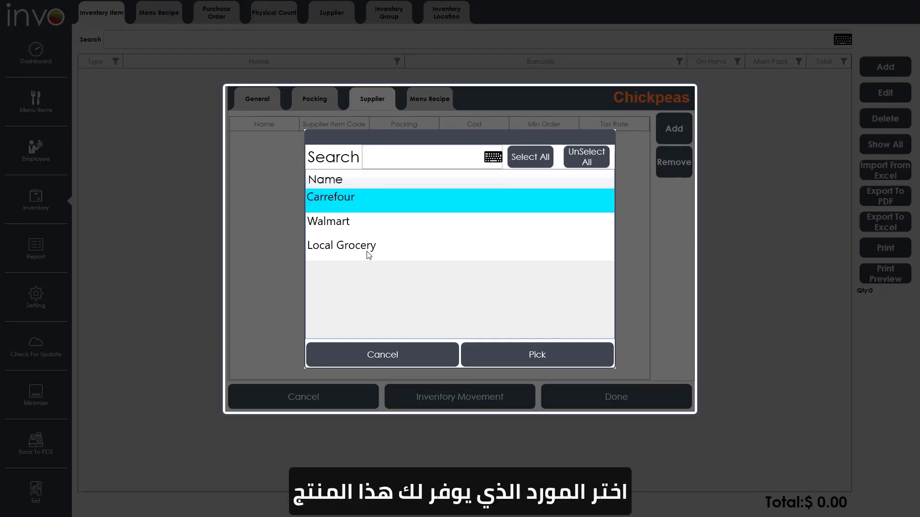
click(534, 357)
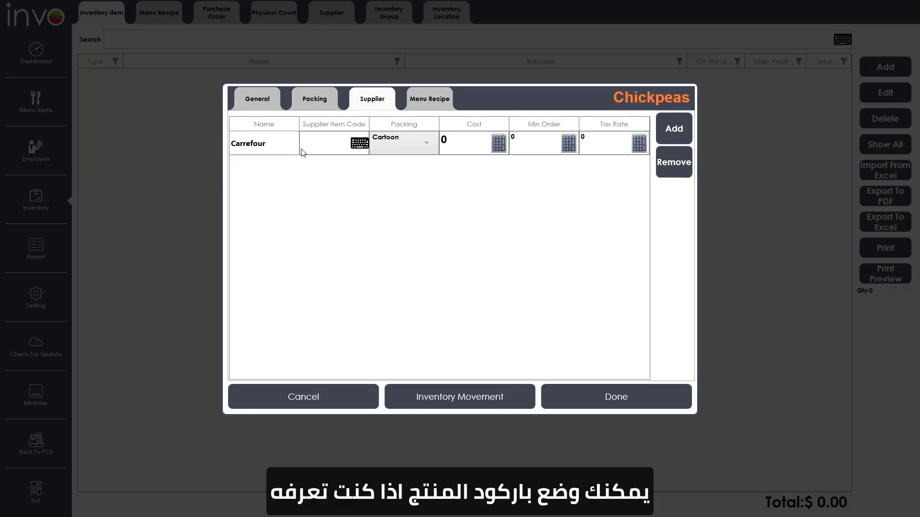
click(317, 145)
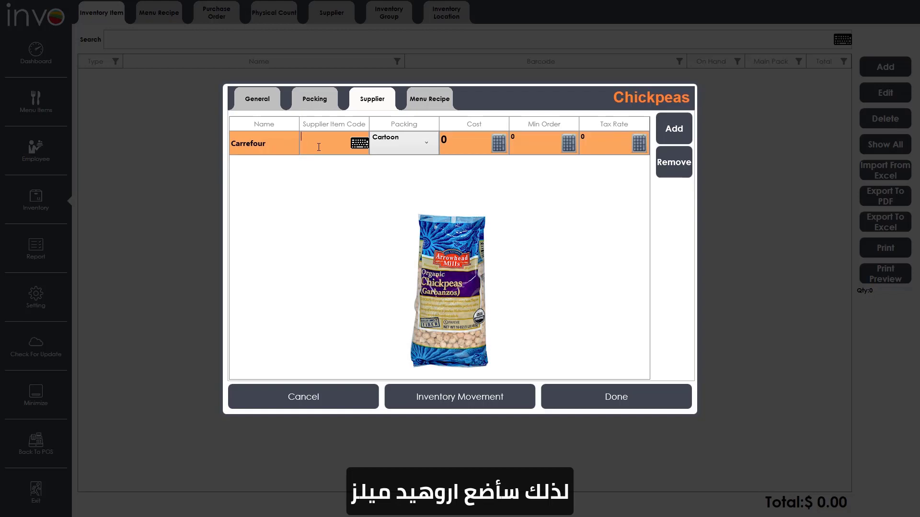
text(Arrowheadm)
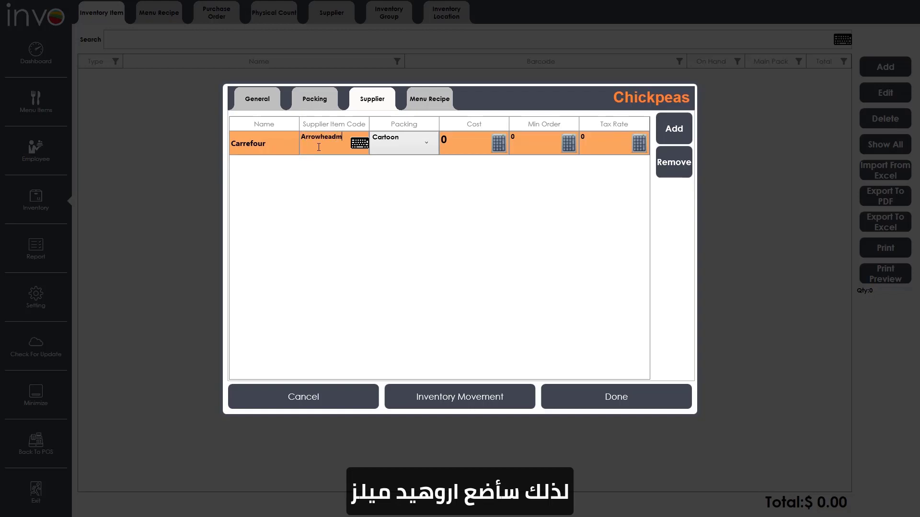
key(BackSpace)
text(Mills)
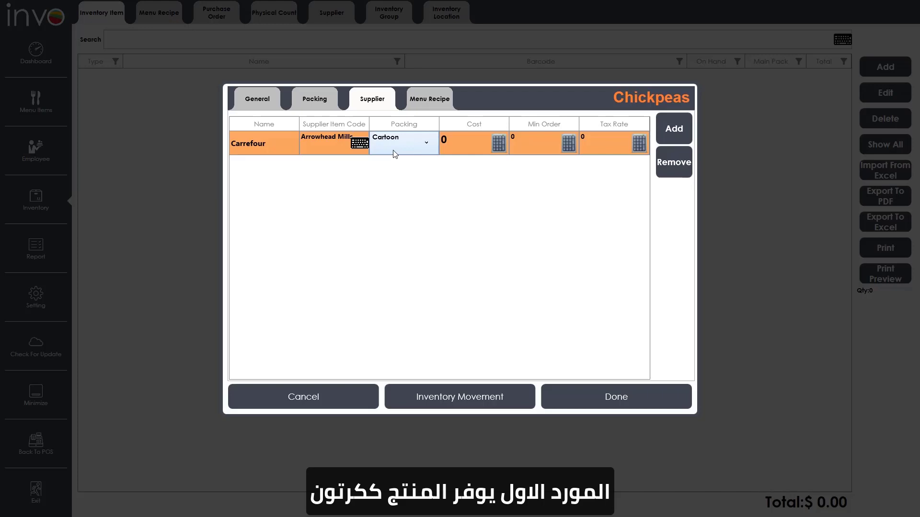
click(390, 145)
click(392, 147)
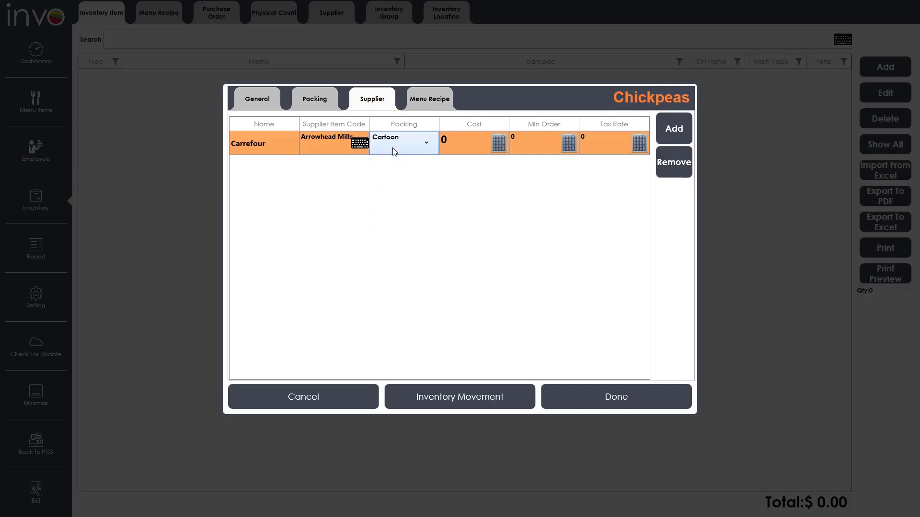
click(412, 150)
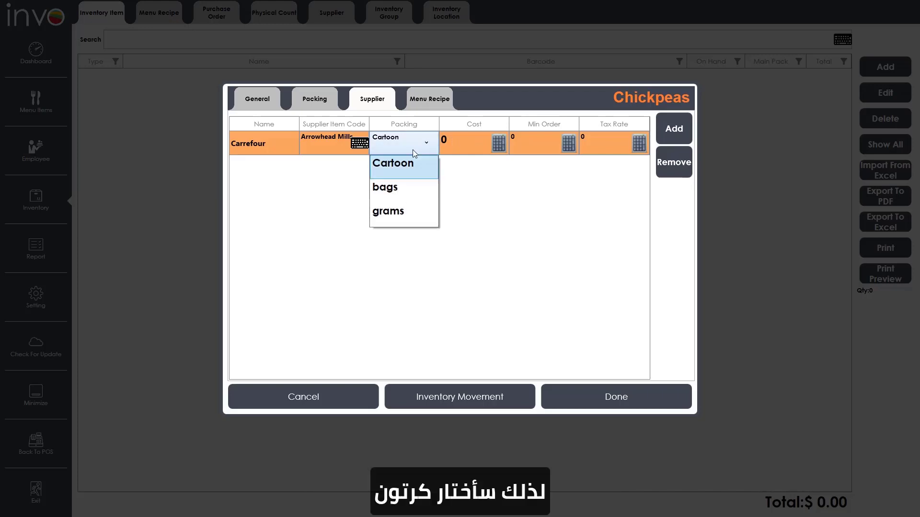
click(409, 156)
text(54)
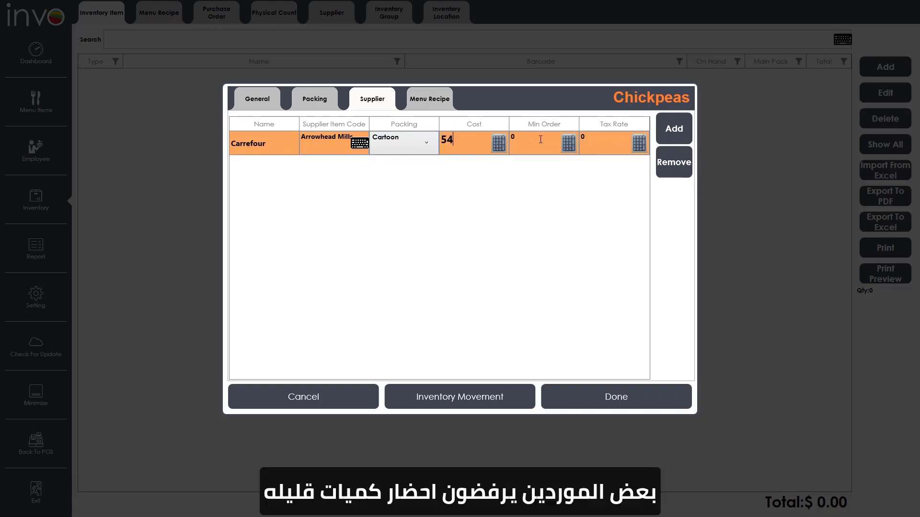
drag(541, 140, 502, 138)
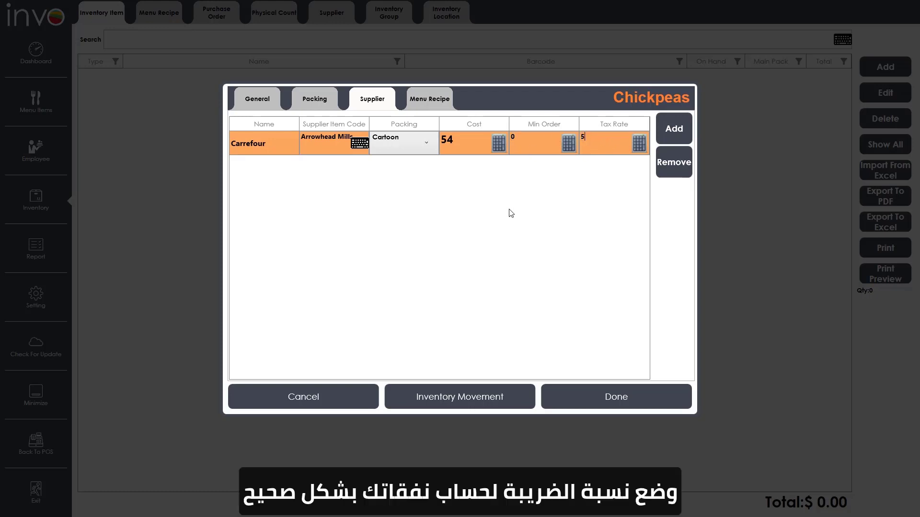
- Add Walmart as a supplier with bags packing at cost 5, then save Chickpeas
click(676, 131)
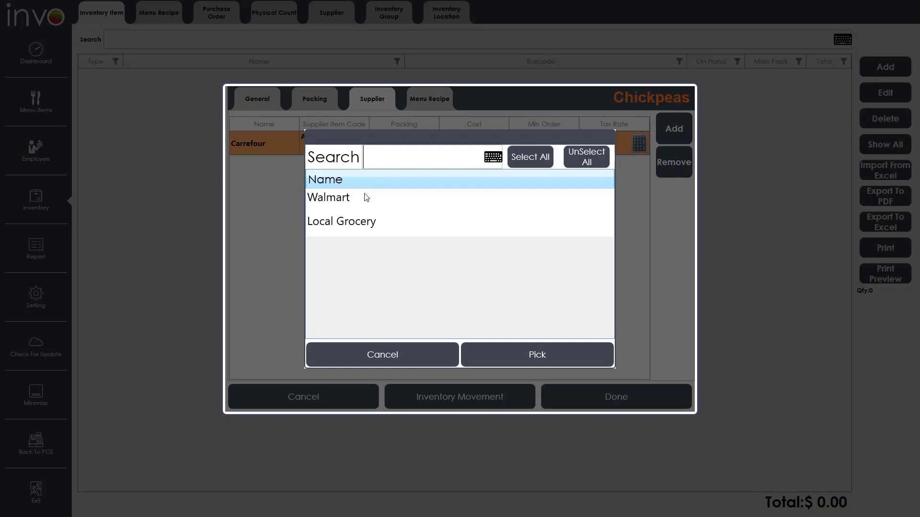
click(420, 197)
click(575, 355)
click(386, 168)
click(385, 186)
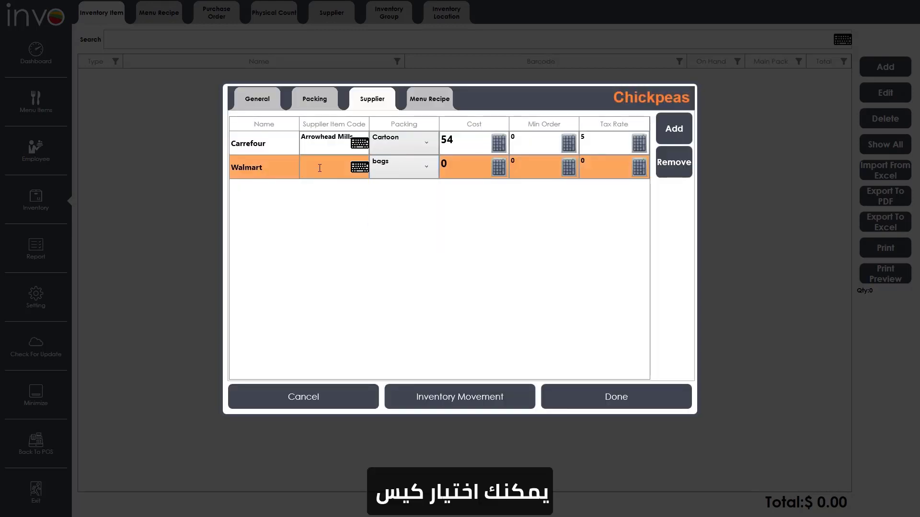
text(5)
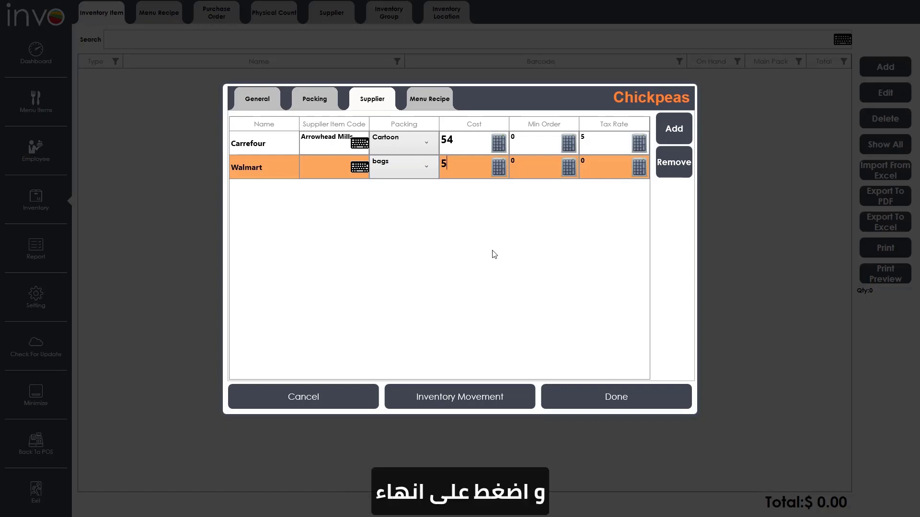
click(590, 397)
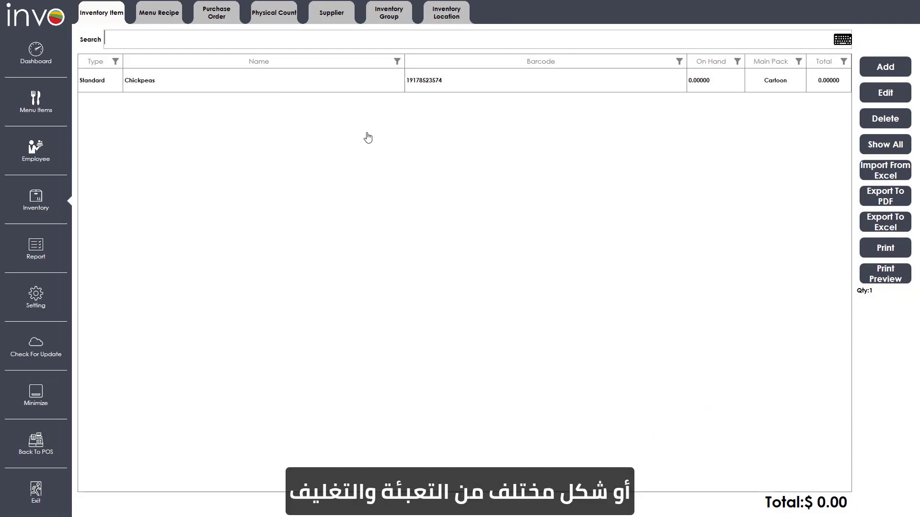
- Open Carrefour's supplier record and review its supplied Chickpeas entry
click(343, 13)
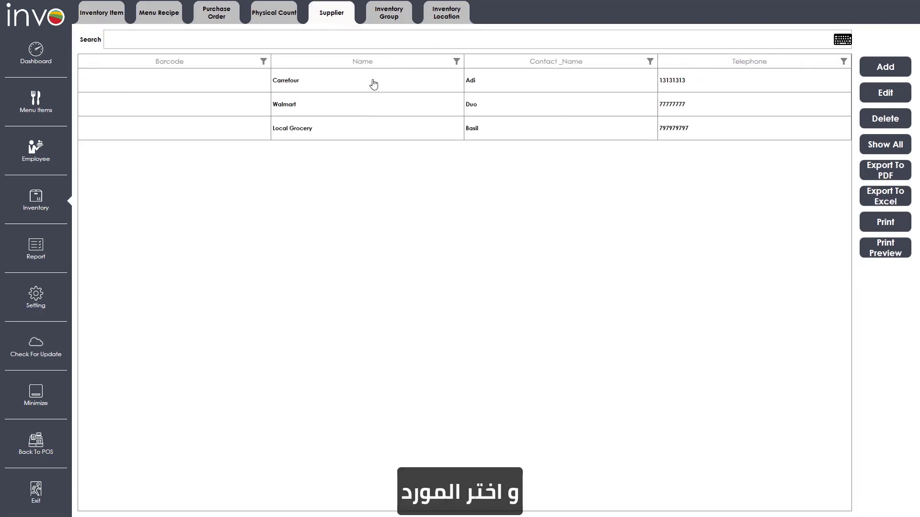
double_click(373, 84)
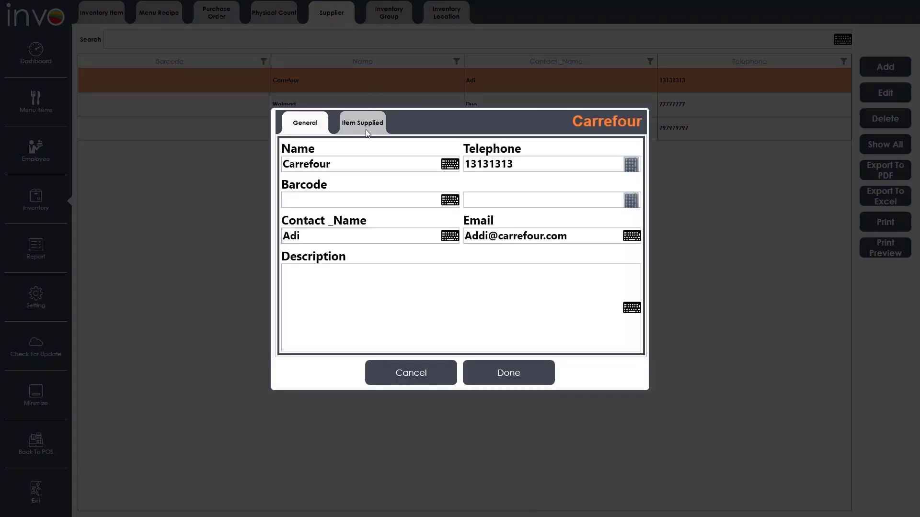
click(360, 125)
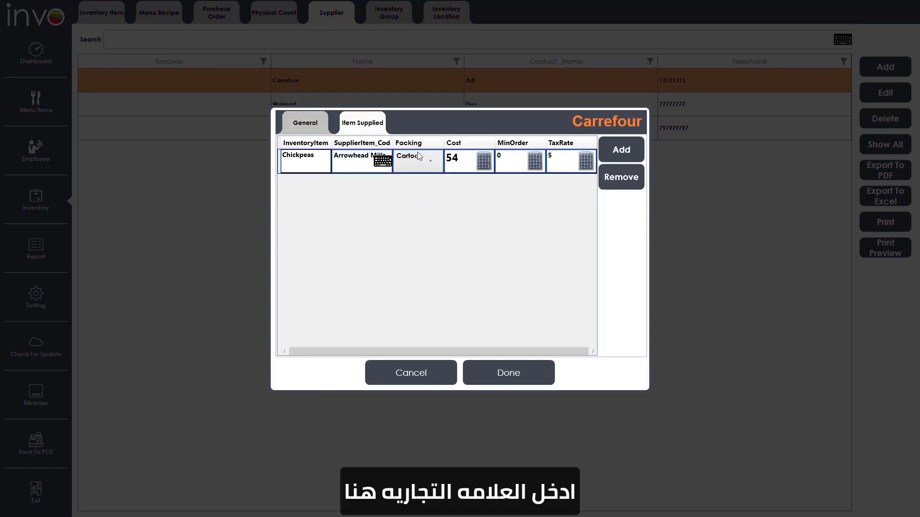
click(356, 164)
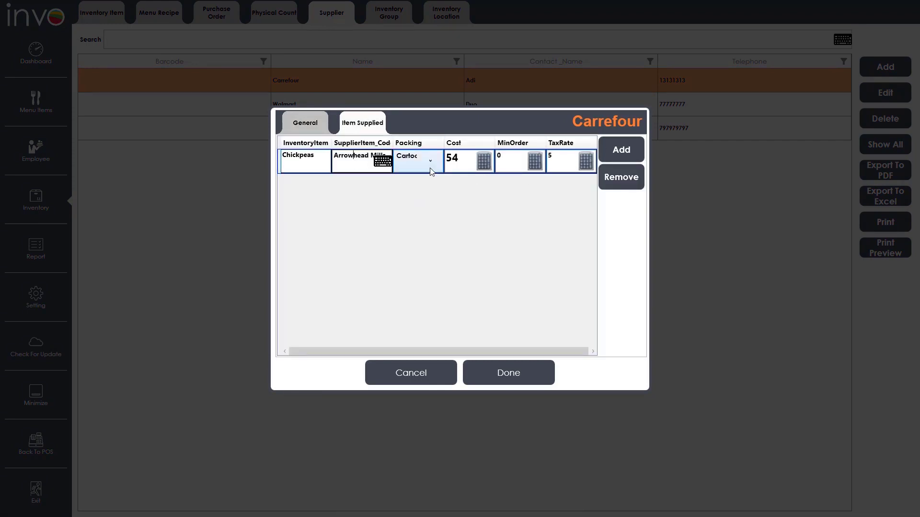
click(458, 166)
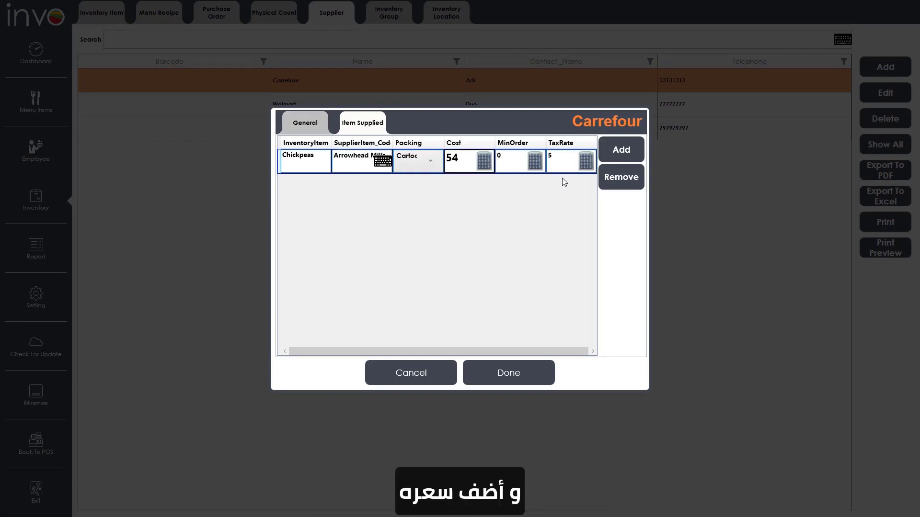
- Add another Chickpeas entry with item code Hens at cost 56 and save
click(608, 146)
click(423, 203)
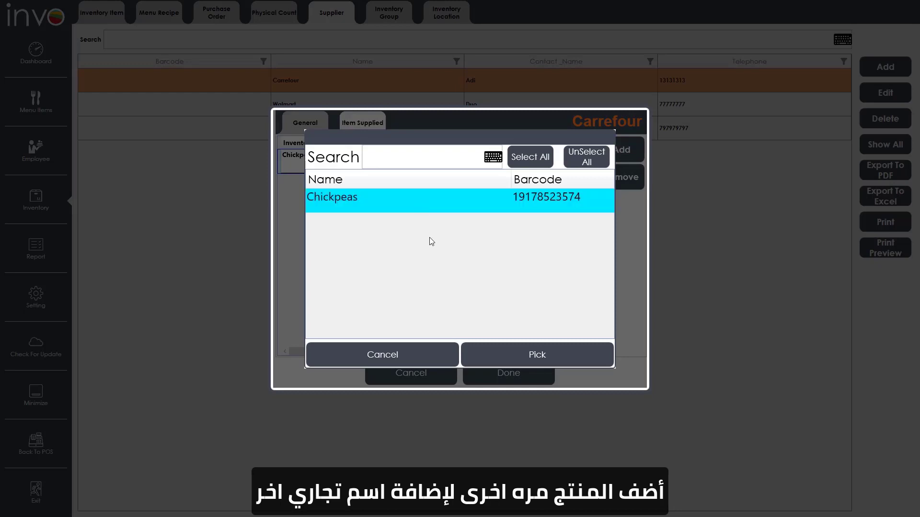
click(544, 352)
click(344, 188)
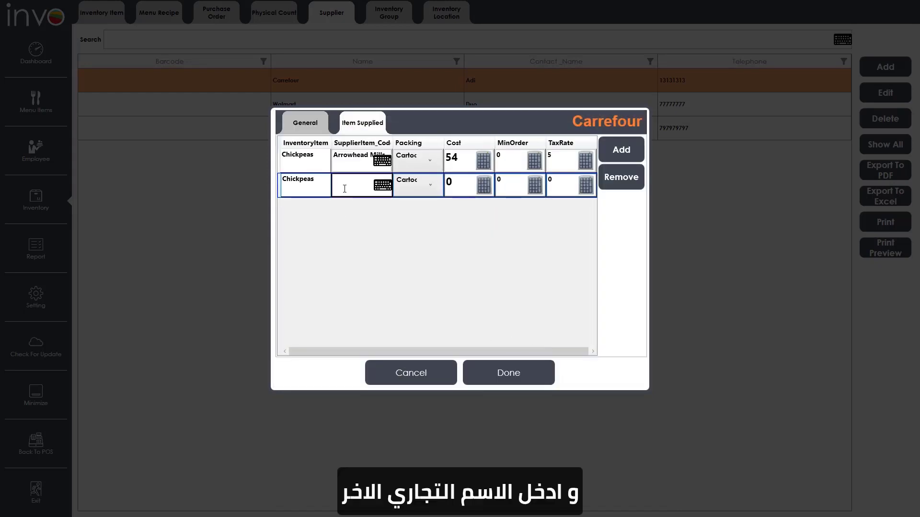
text(Hens)
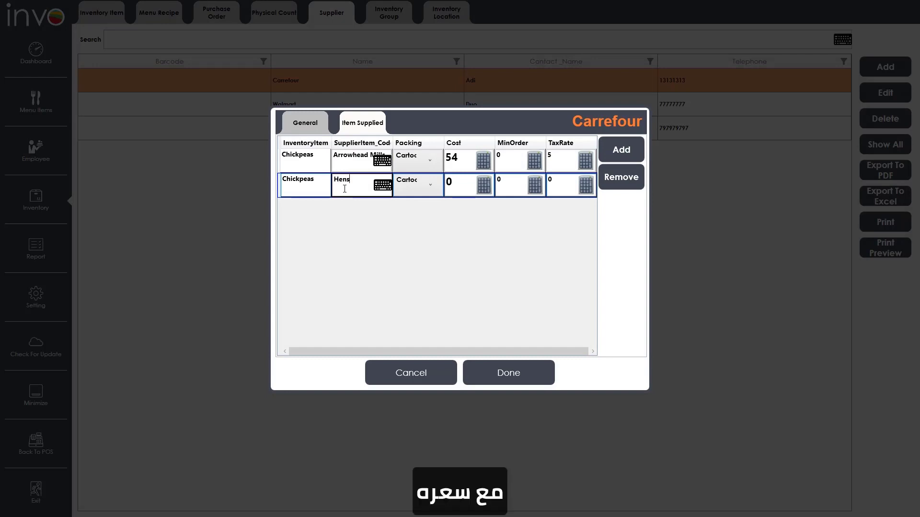
key(Tab)
key(Tab)
text(56)
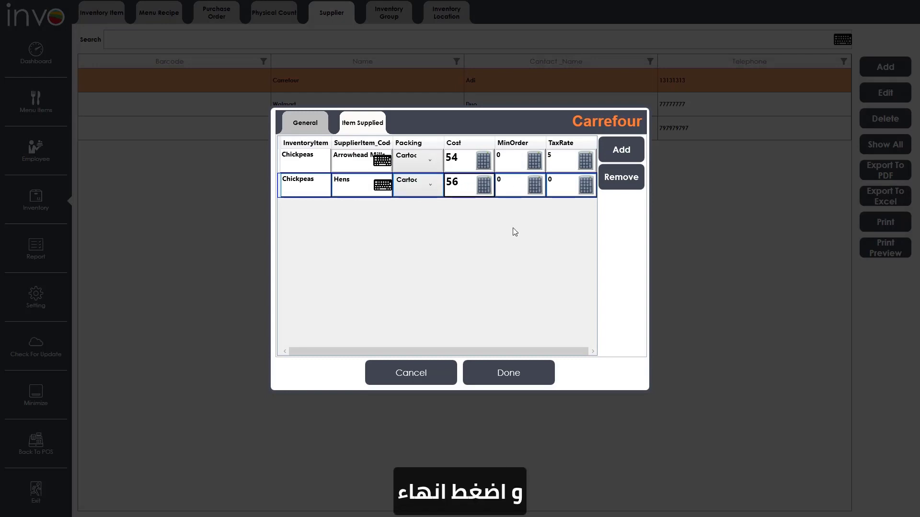
click(502, 364)
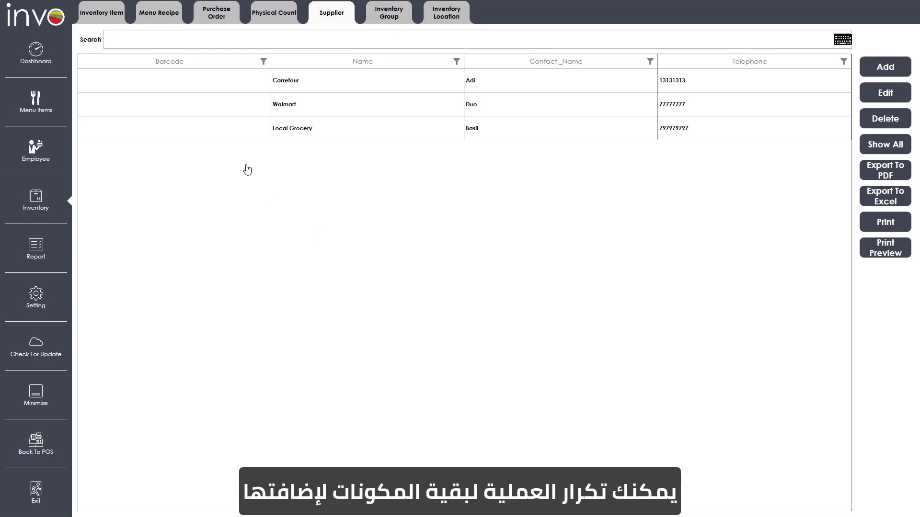
click(109, 12)
- Open a blank new-item form and check the seven items Chickpeas through Black Pepper
click(885, 71)
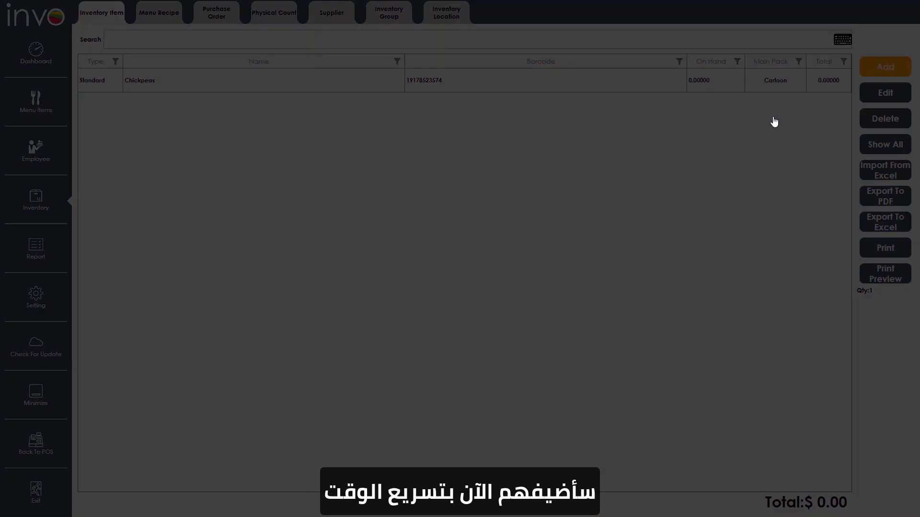
click(364, 143)
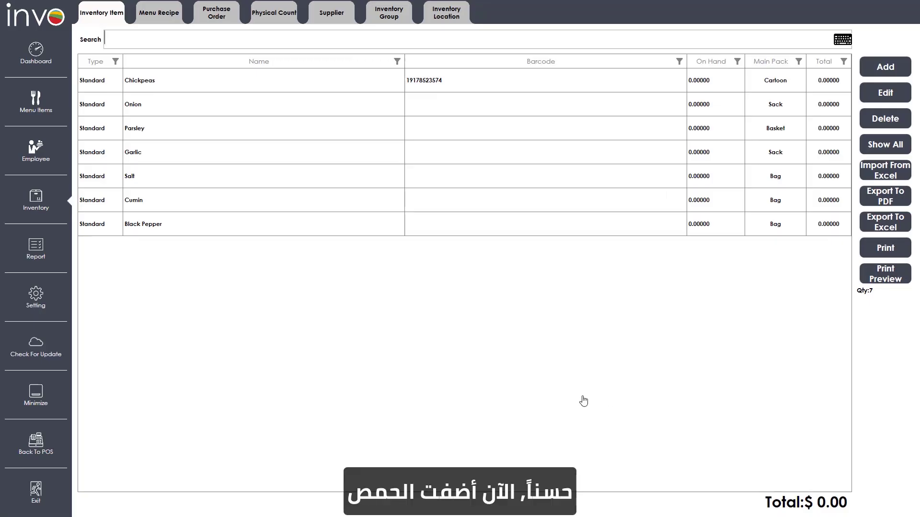
click(173, 88)
click(173, 112)
click(170, 136)
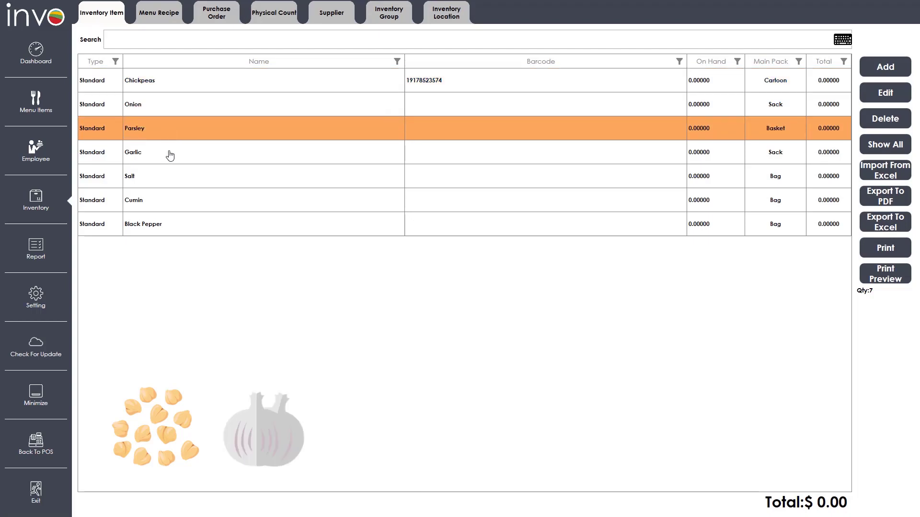
click(171, 155)
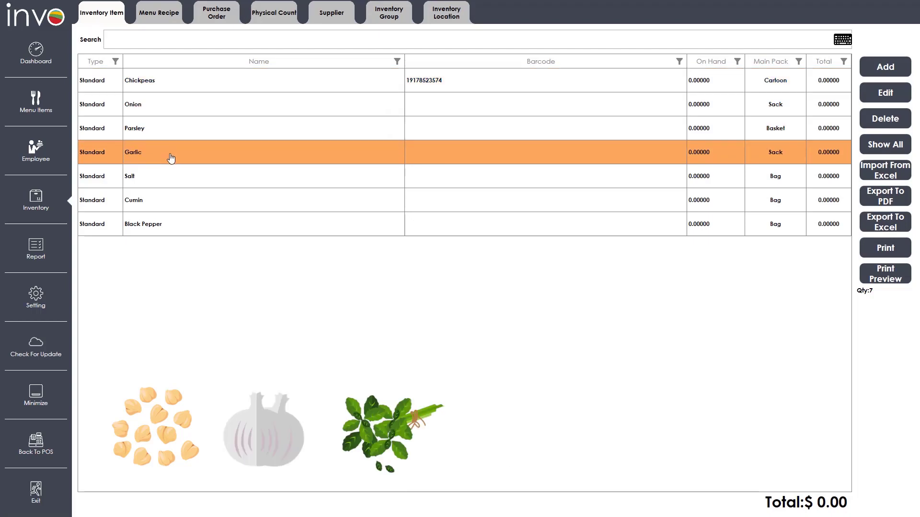
click(173, 180)
click(173, 200)
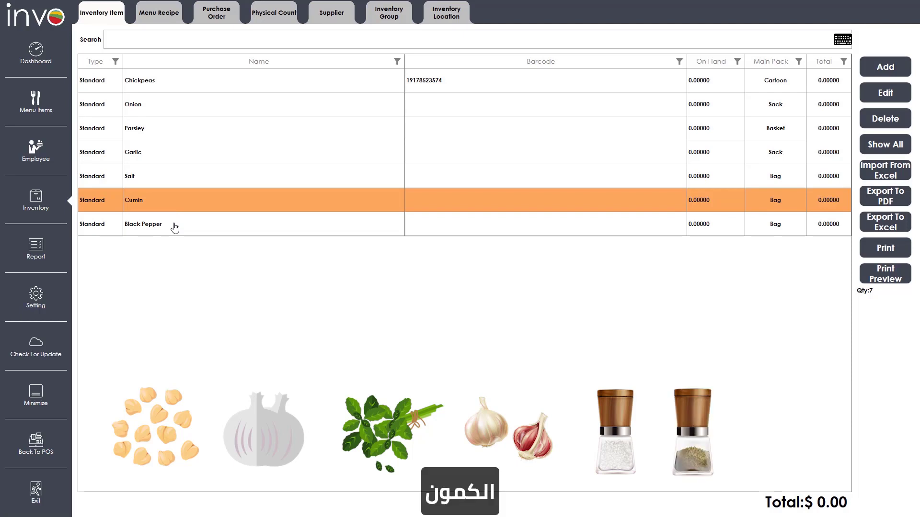
click(175, 225)
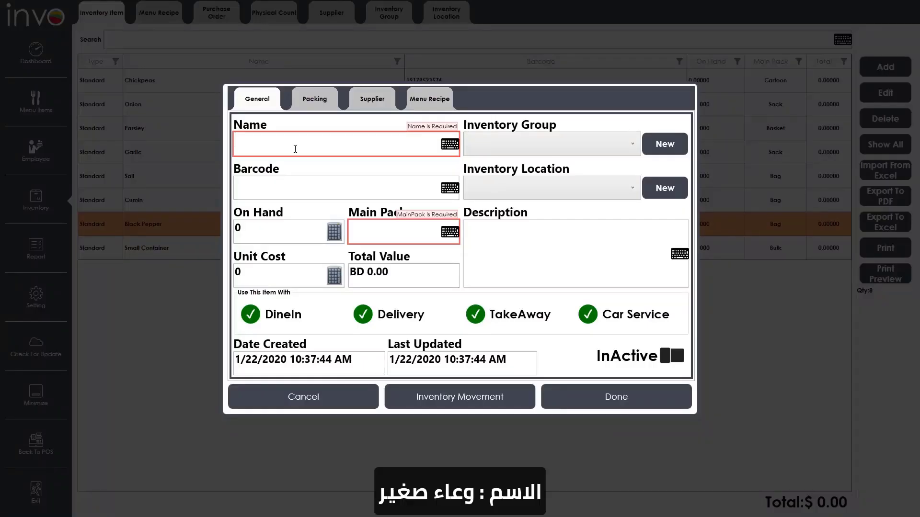
- Enter item Small Container with main pack Bulk, unit cost 500, not offered for DineIn
text(Small Container)
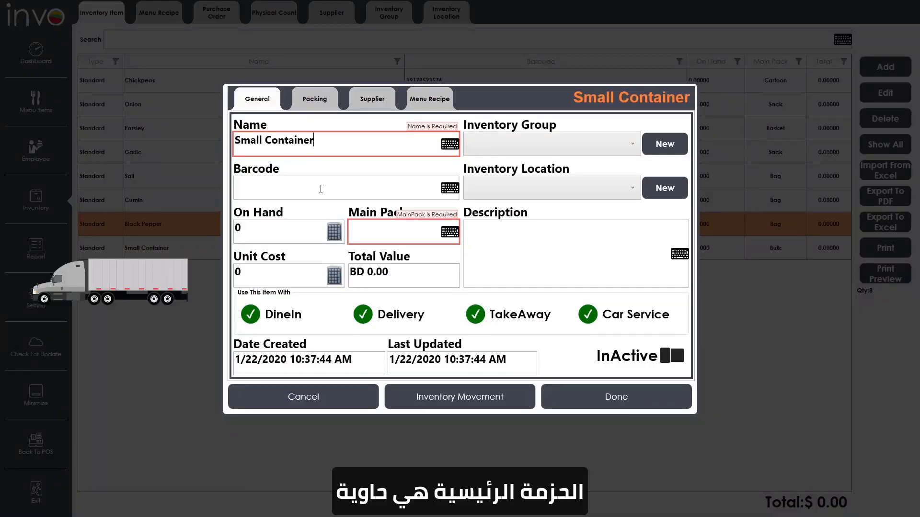
click(373, 237)
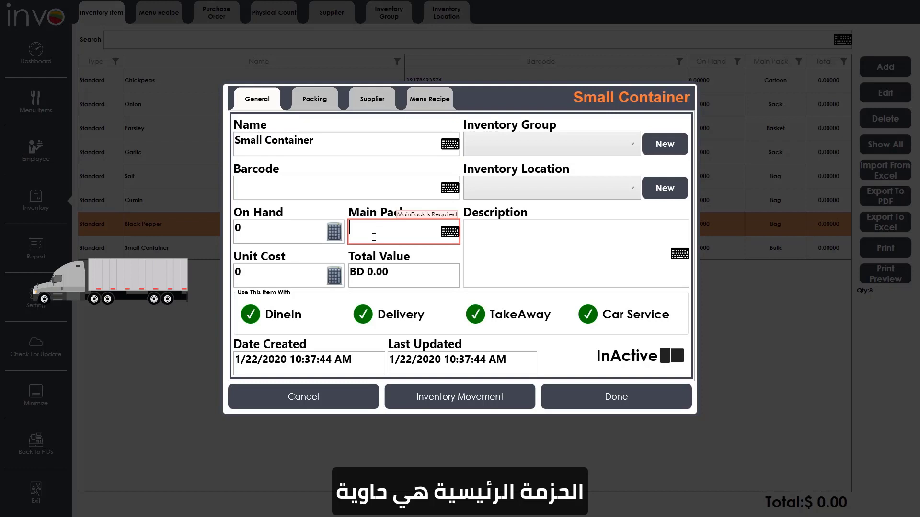
text(Bulk)
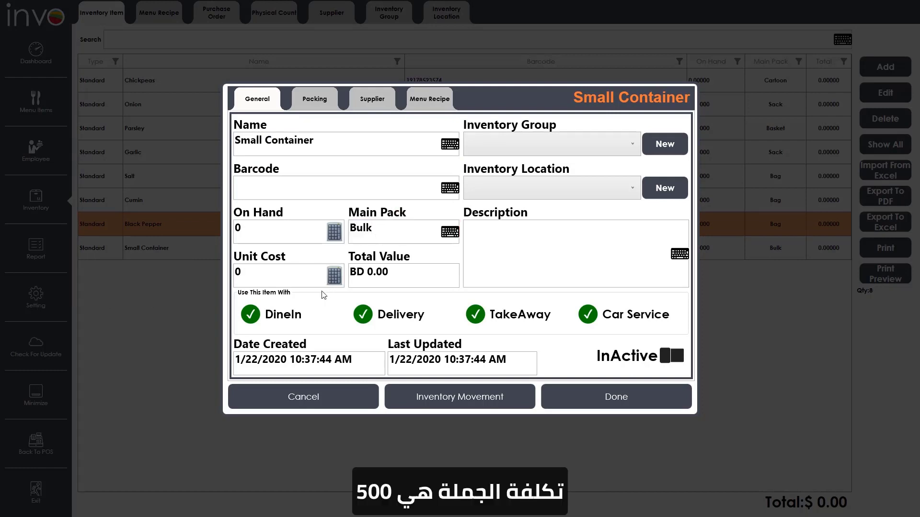
click(275, 275)
text(500)
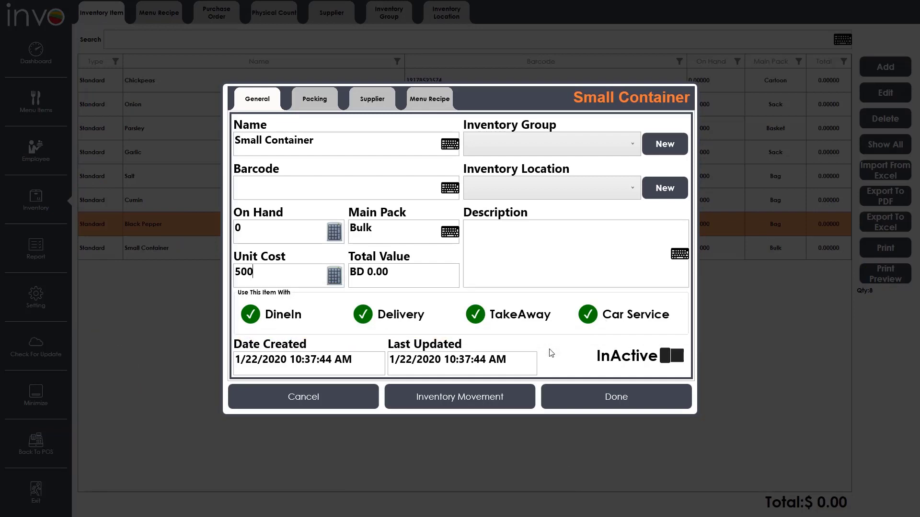
click(247, 317)
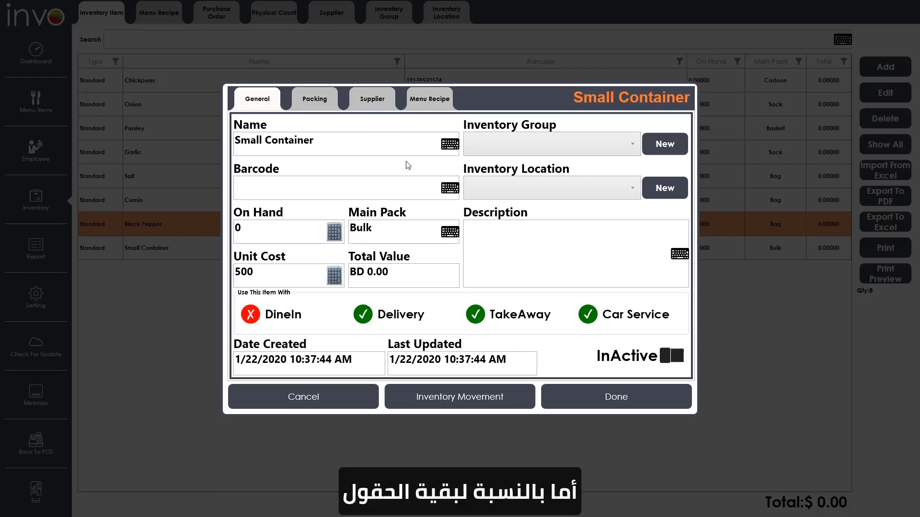
- Put Small Container in the Dried group and Dry Section location
click(505, 143)
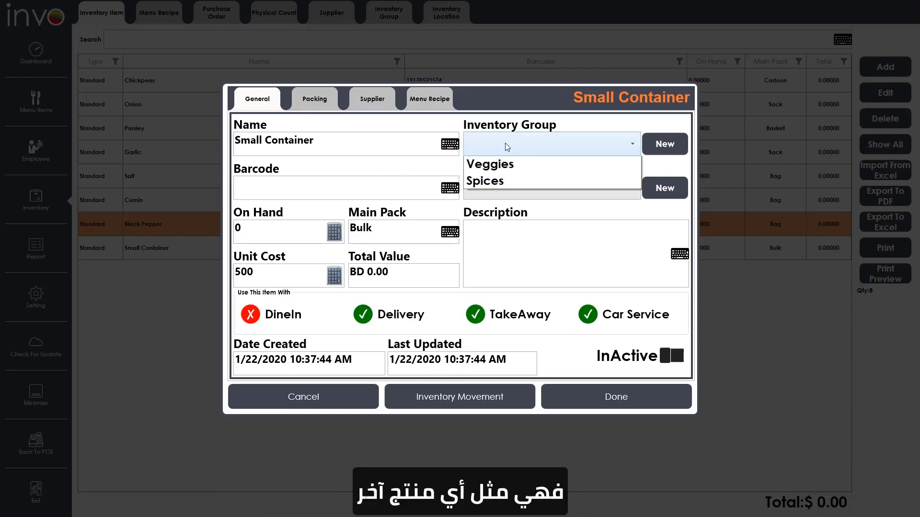
click(505, 166)
click(510, 196)
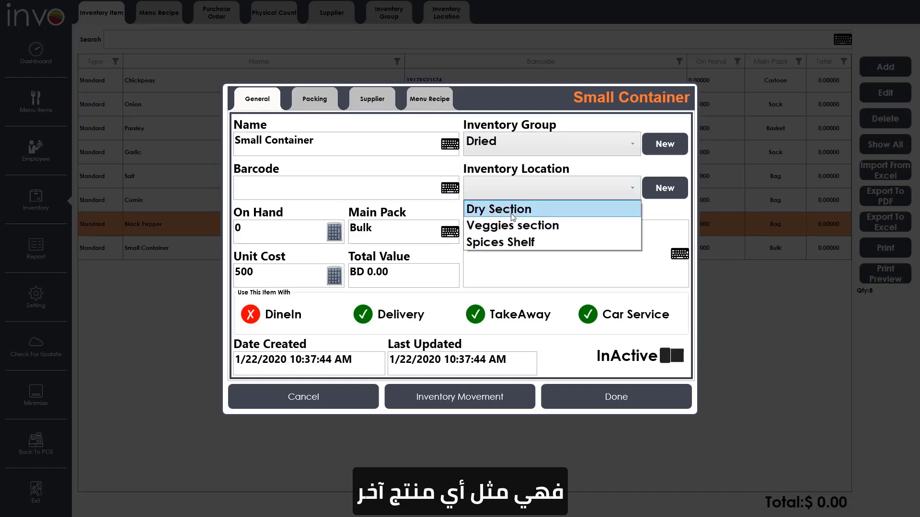
click(511, 210)
- Add a packing of 10000 containers per Bulk
click(318, 109)
click(675, 177)
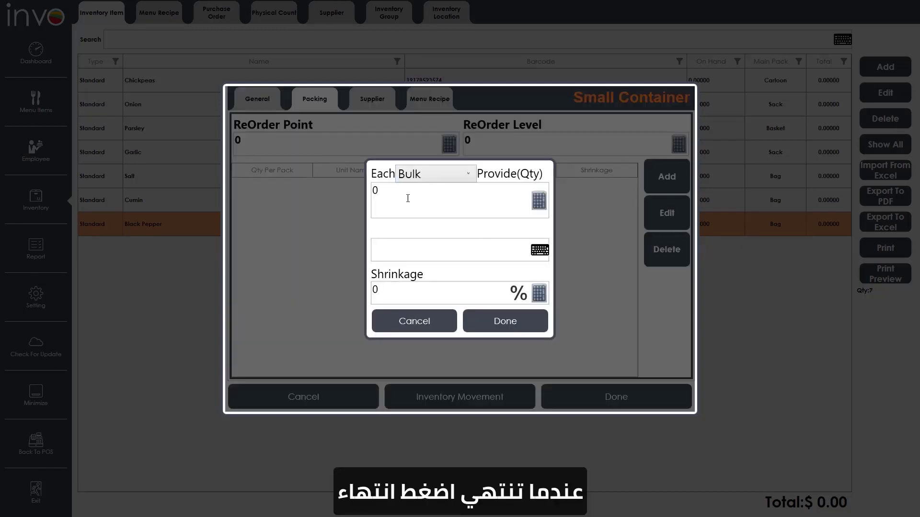
text(10000)
click(421, 248)
text(container)
click(489, 320)
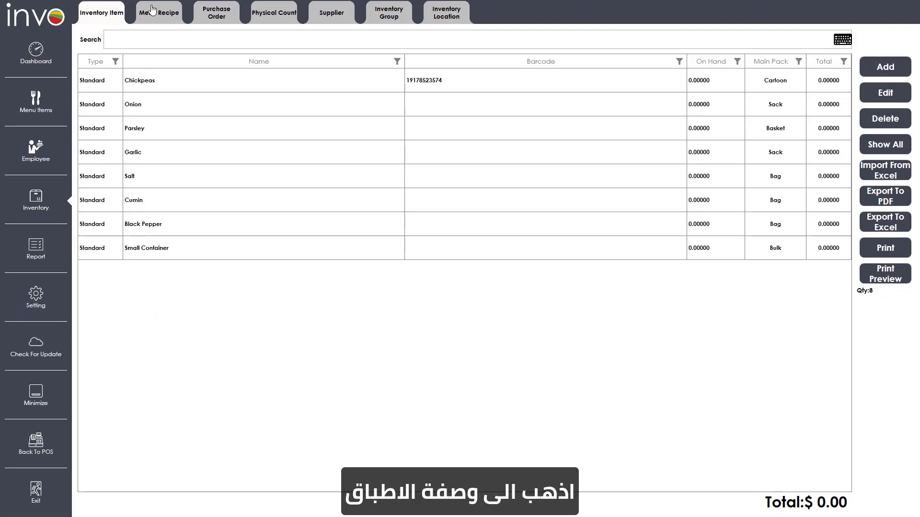
- Browse the Menu Recipe list and open the Falafel (3 Pcs) recipe
click(161, 21)
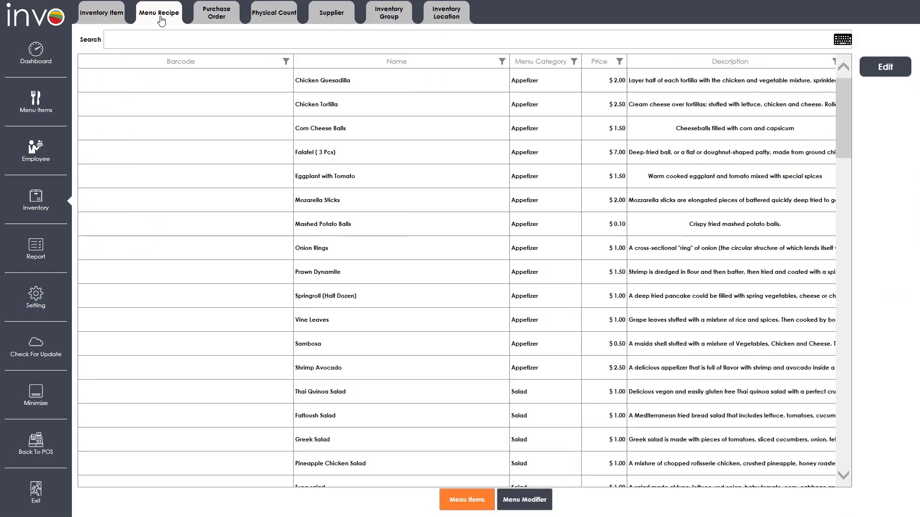
scroll(213, 125, down, 3)
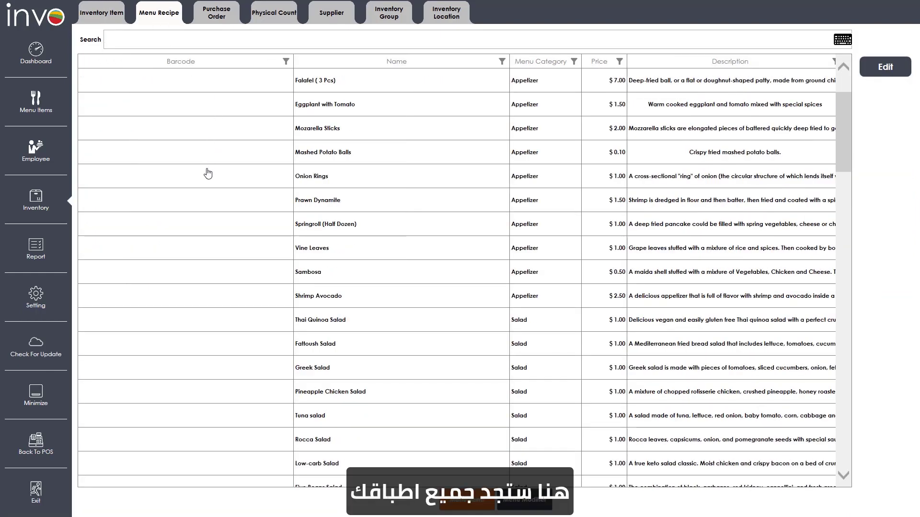
scroll(205, 182, down, 6)
scroll(203, 186, up, 5)
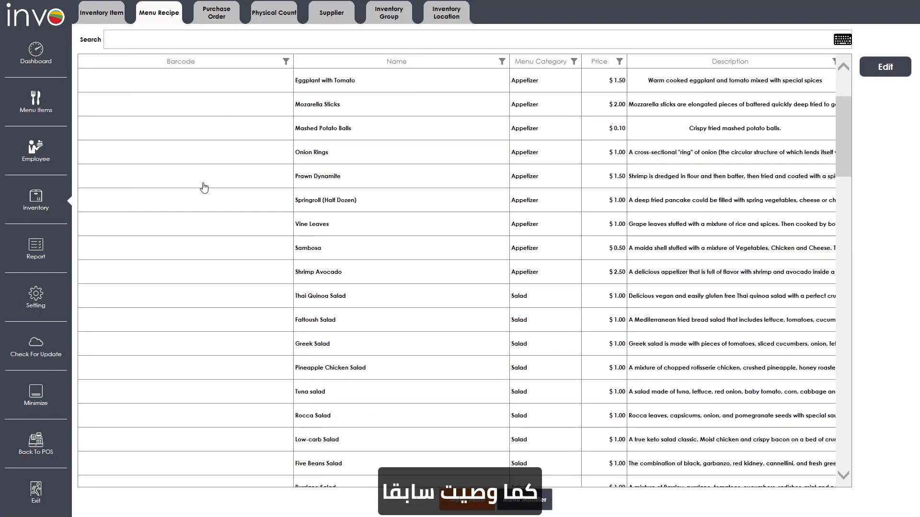
scroll(203, 187, up, 4)
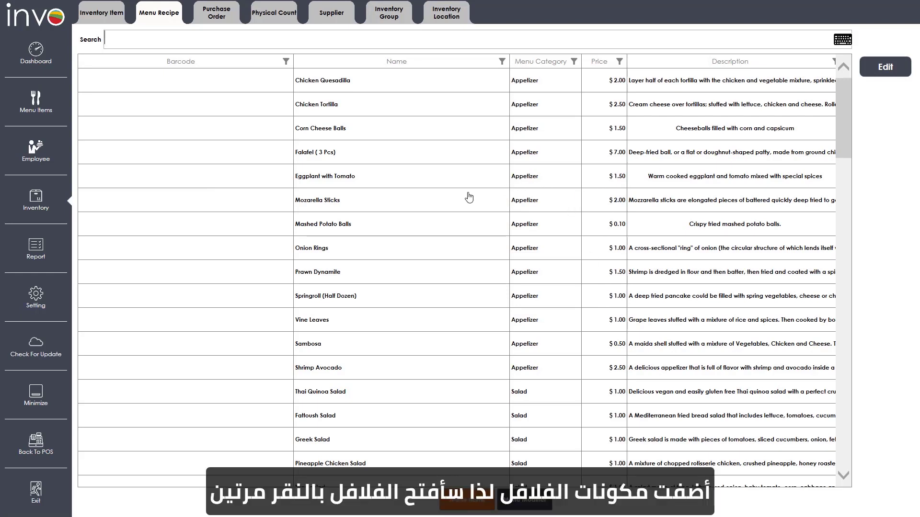
click(396, 161)
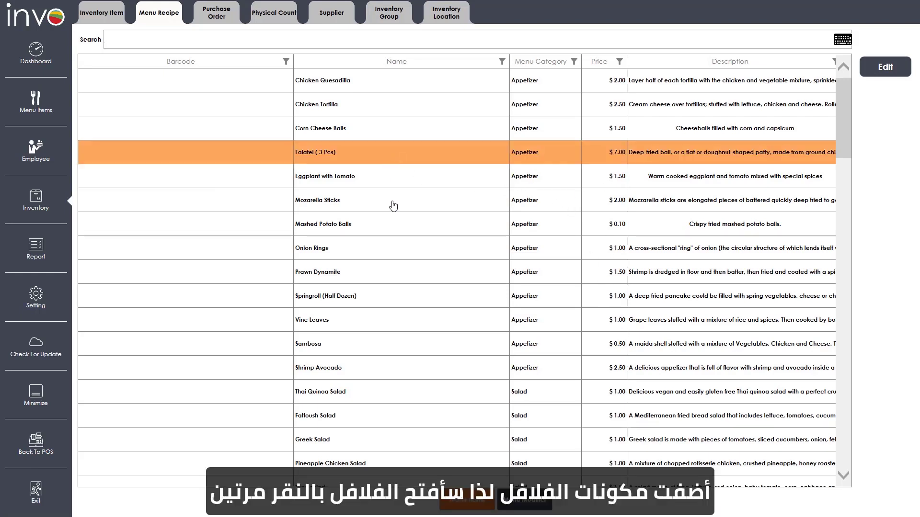
double_click(389, 156)
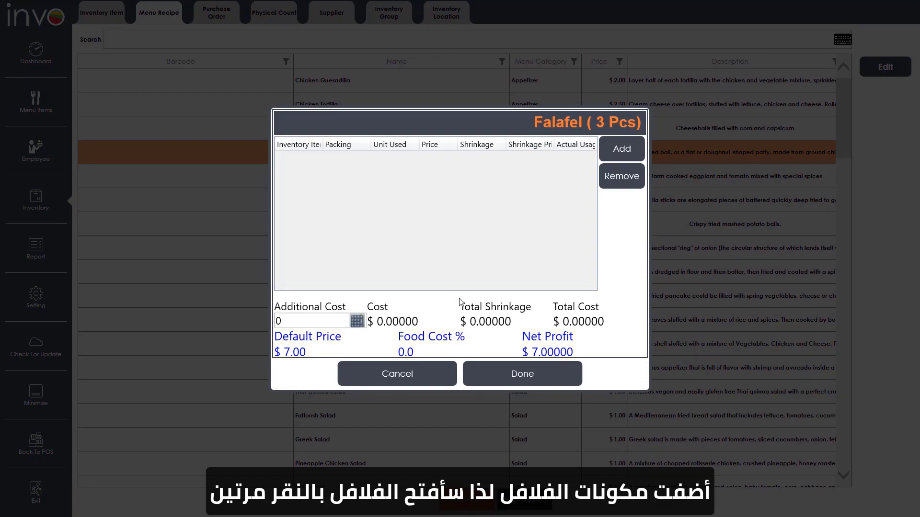
- Close and reopen the Falafel (3 Pcs) recipe to start adding ingredients
click(433, 374)
click(877, 72)
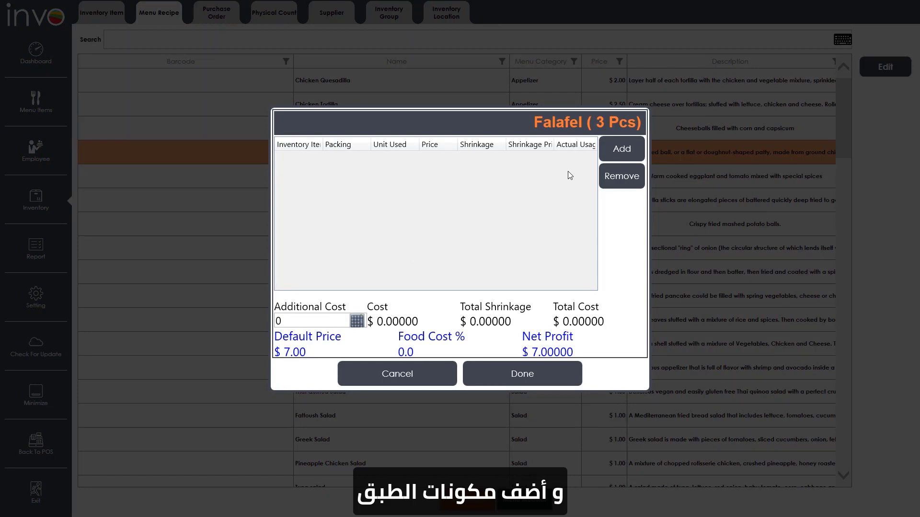
click(630, 152)
- Add Chickpeas, Onion, Parsley, Garlic, Salt, Cumin, Black Pepper and Small Container to the recipe
click(462, 197)
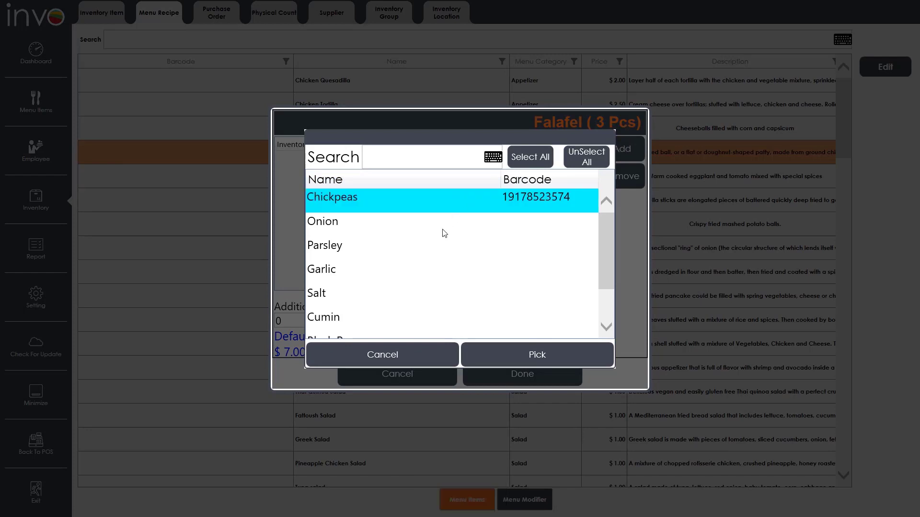
click(445, 233)
click(431, 252)
click(421, 275)
click(415, 298)
scroll(403, 297, down, 2)
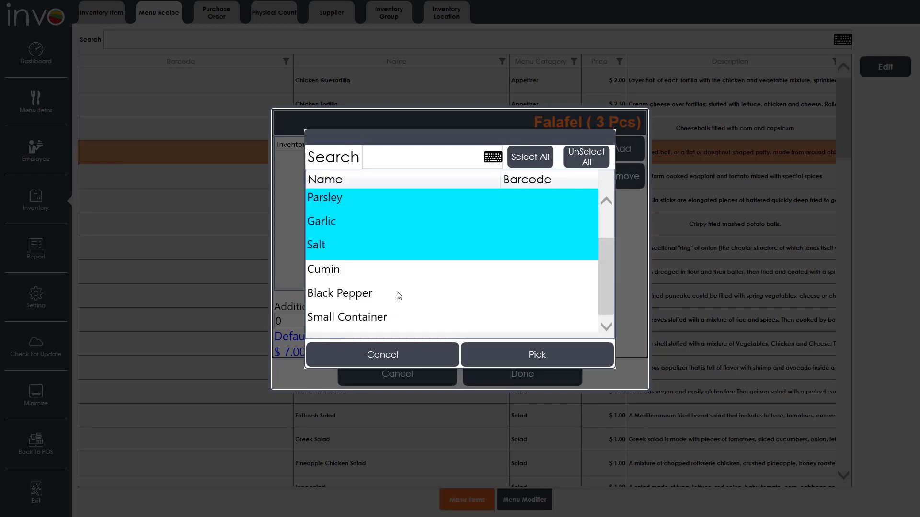
click(396, 280)
click(390, 298)
click(390, 318)
click(494, 352)
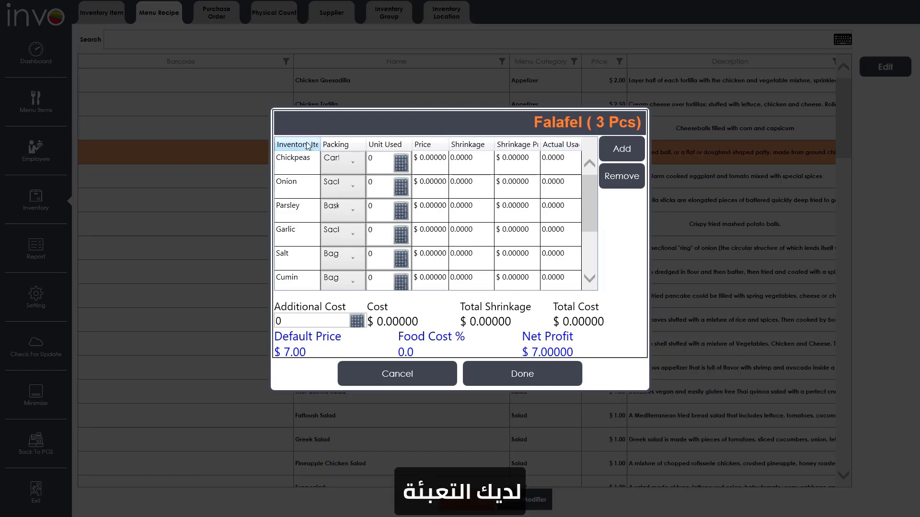
- Set Chickpeas to 1 bag and Onion to 0.5 grams
click(339, 162)
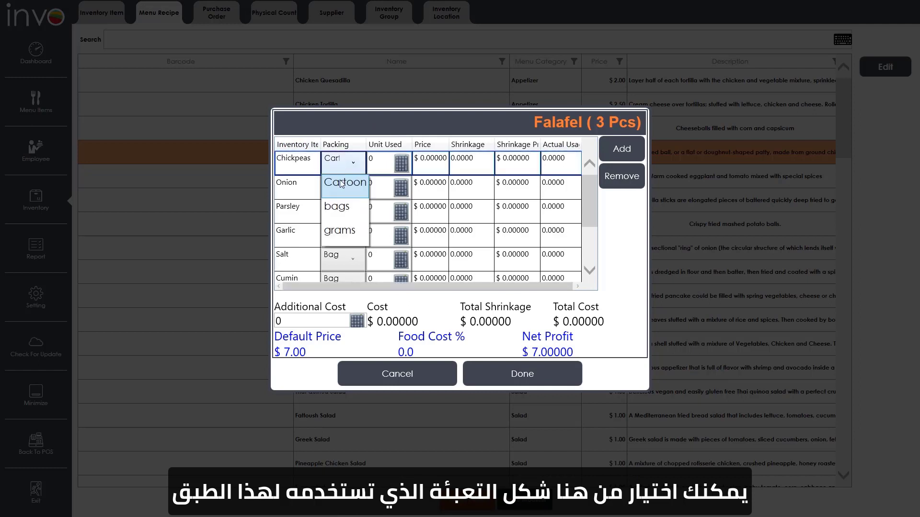
click(343, 216)
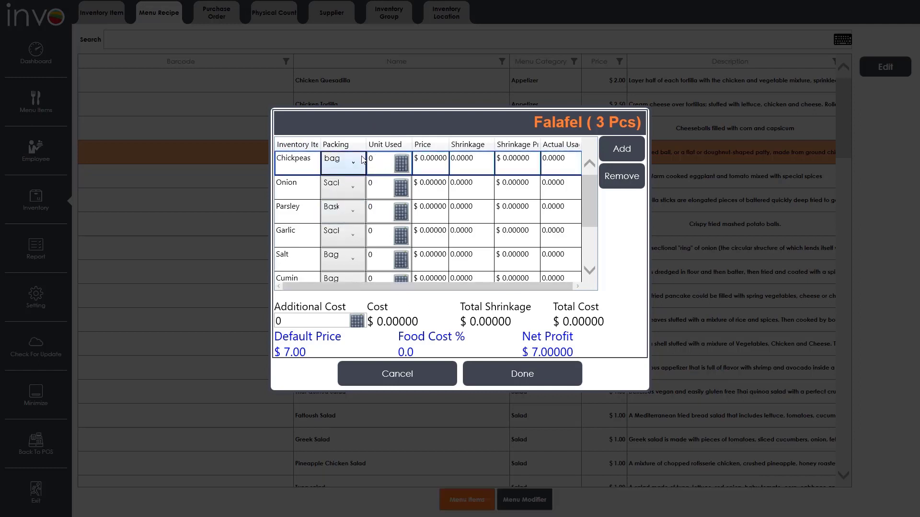
drag(382, 160, 363, 163)
text(1)
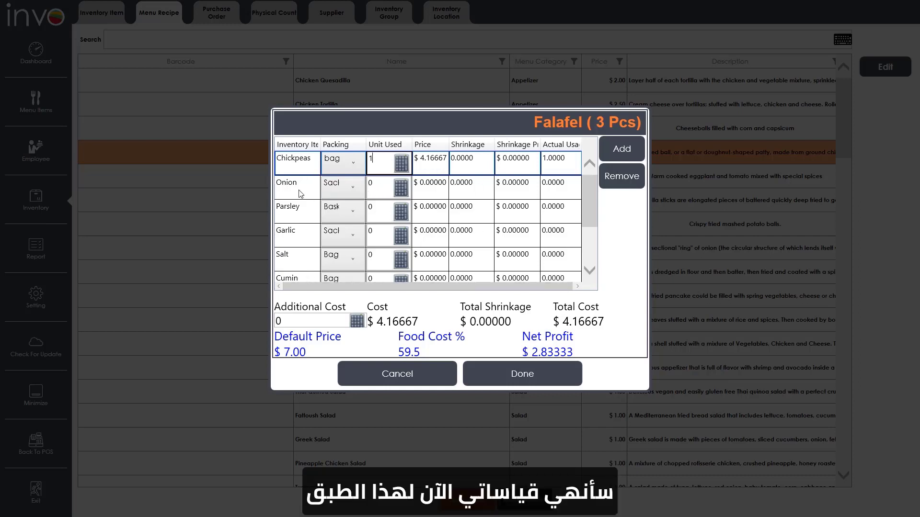
click(343, 188)
click(340, 255)
click(379, 186)
text(.5)
- Set Parsley to 7.5 grams and Garlic to 3 grams
click(343, 211)
click(340, 256)
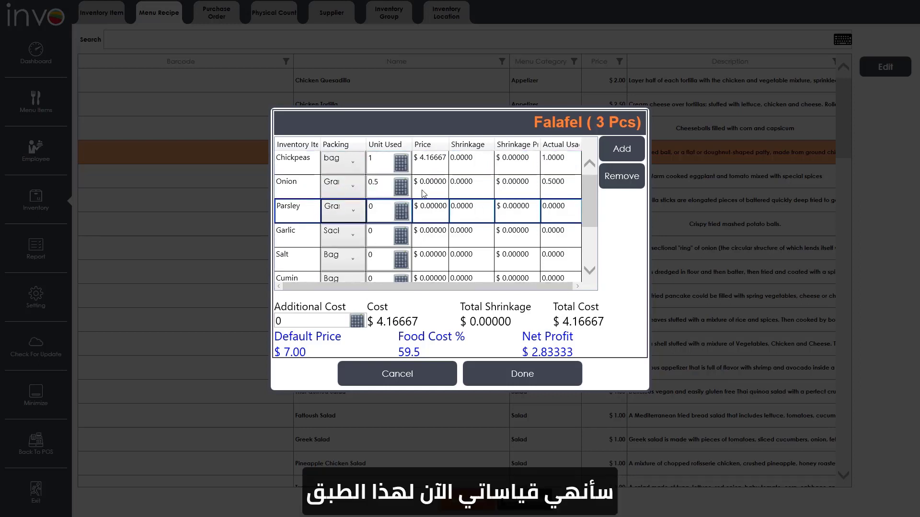
click(371, 208)
text(7.5)
click(343, 236)
click(340, 279)
click(376, 237)
text(3)
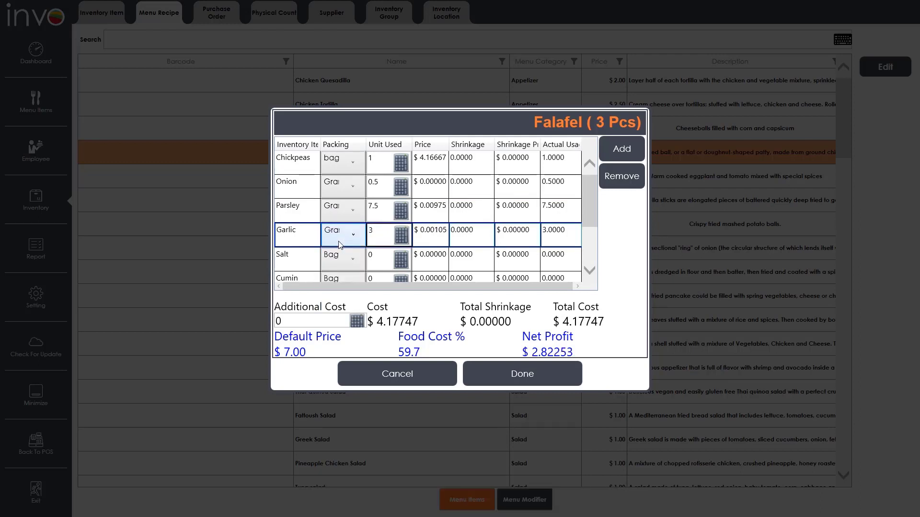
- Set Salt and Cumin to 5 grams each
scroll(339, 242, down, 1)
click(343, 188)
click(339, 255)
drag(376, 185, 358, 206)
text(5)
click(343, 210)
click(340, 279)
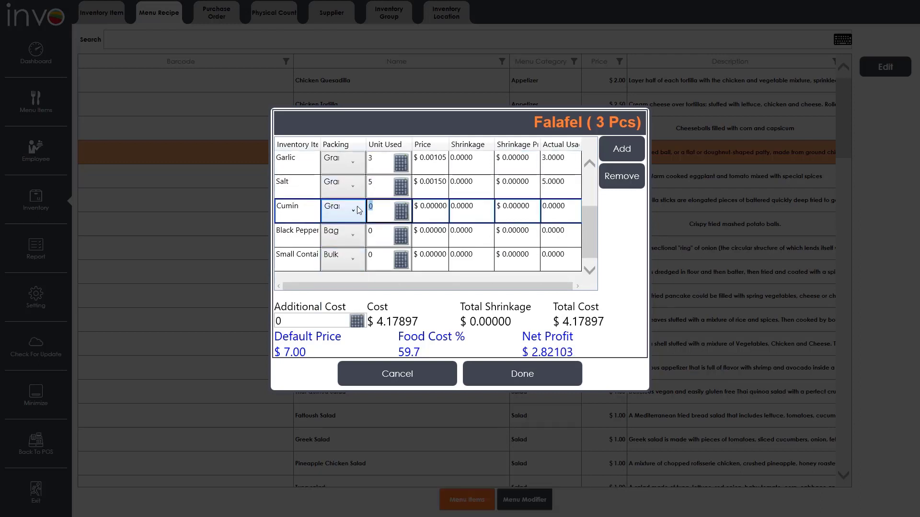
text(5)
- Set Black Pepper to 0.5 grams and Small Container to 1 container
click(343, 235)
click(340, 303)
click(377, 235)
text(.5)
click(343, 259)
drag(378, 256, 362, 256)
text(1)
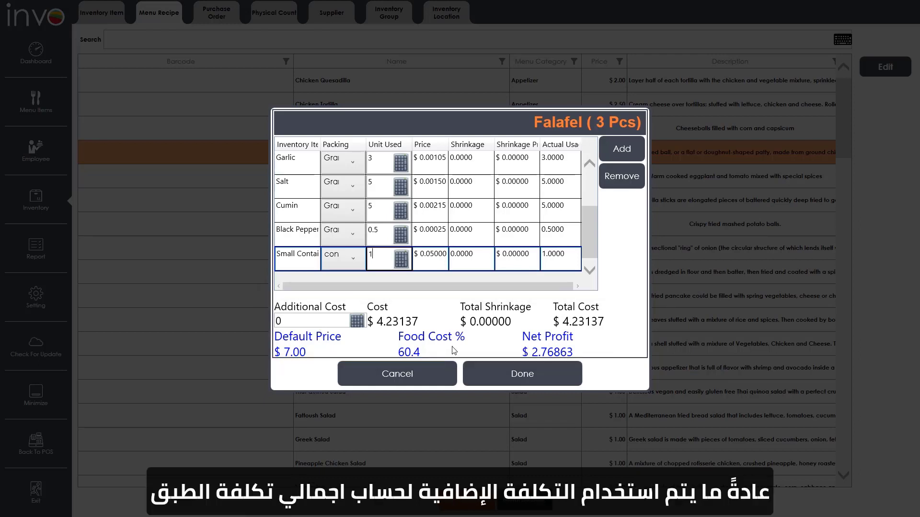
- Leave the Falafel recipe's additional cost at 0 on the keypad and save the recipe
click(323, 320)
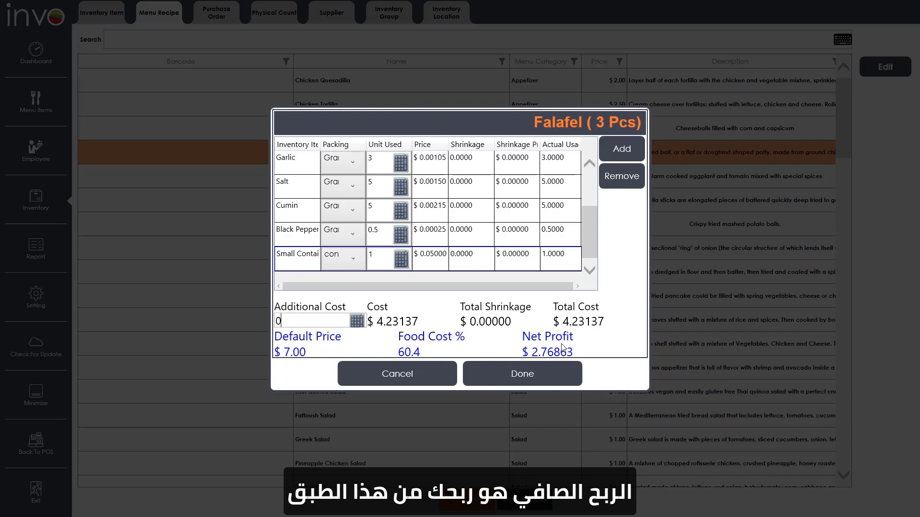
click(357, 321)
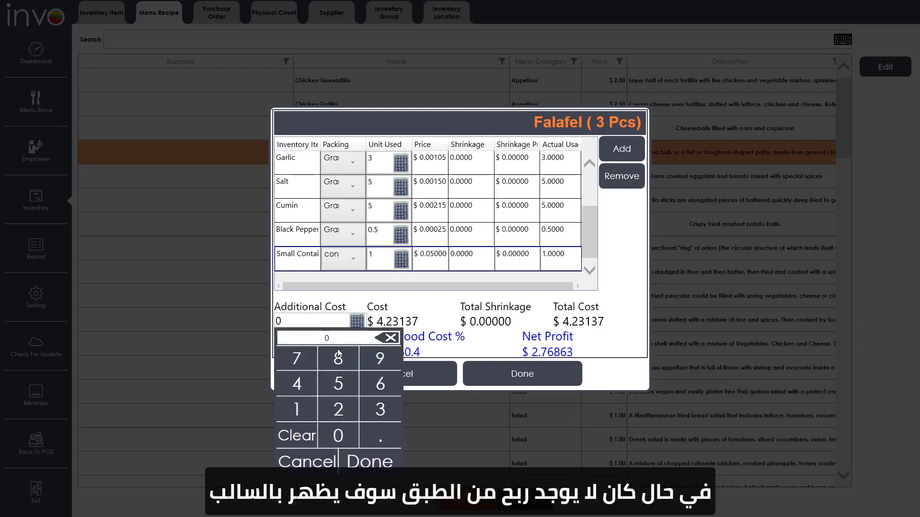
click(338, 357)
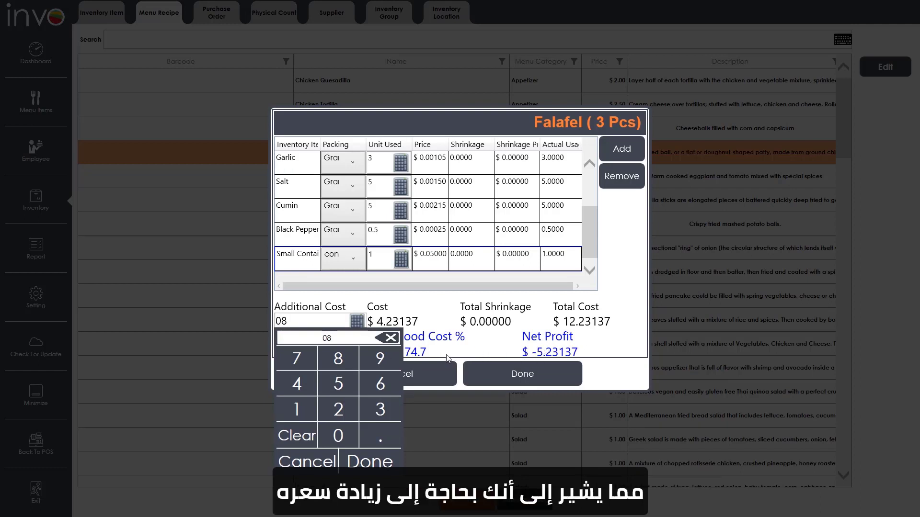
click(387, 339)
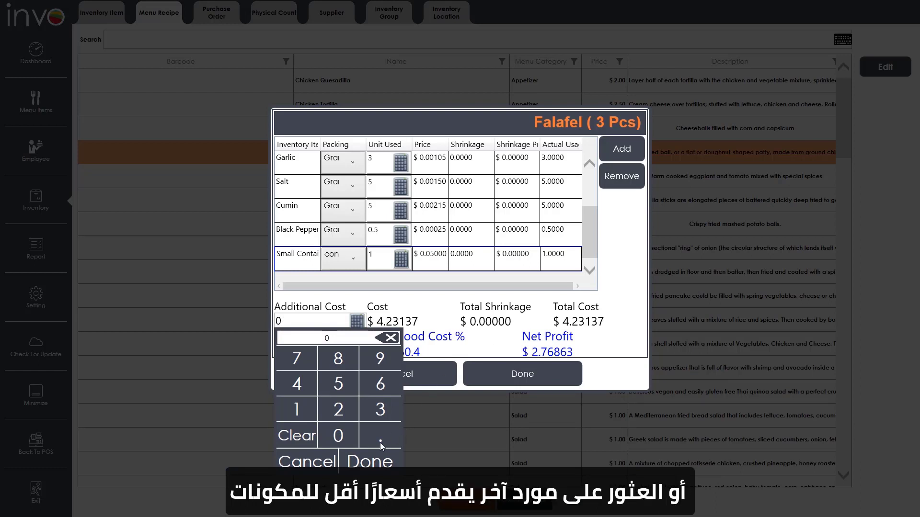
click(324, 463)
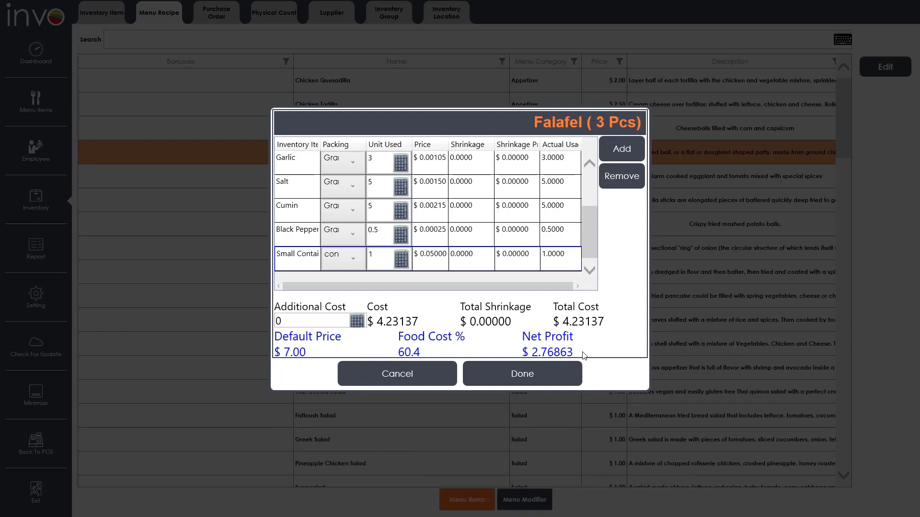
click(553, 372)
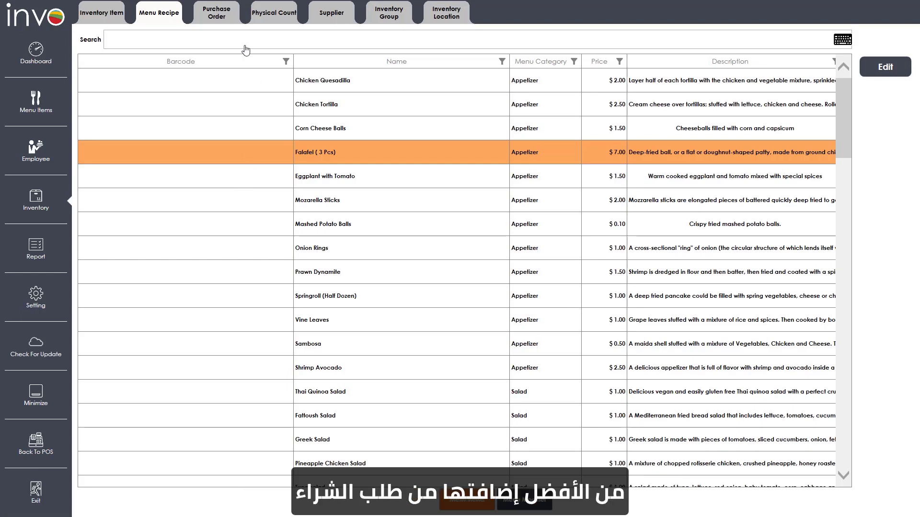
click(215, 9)
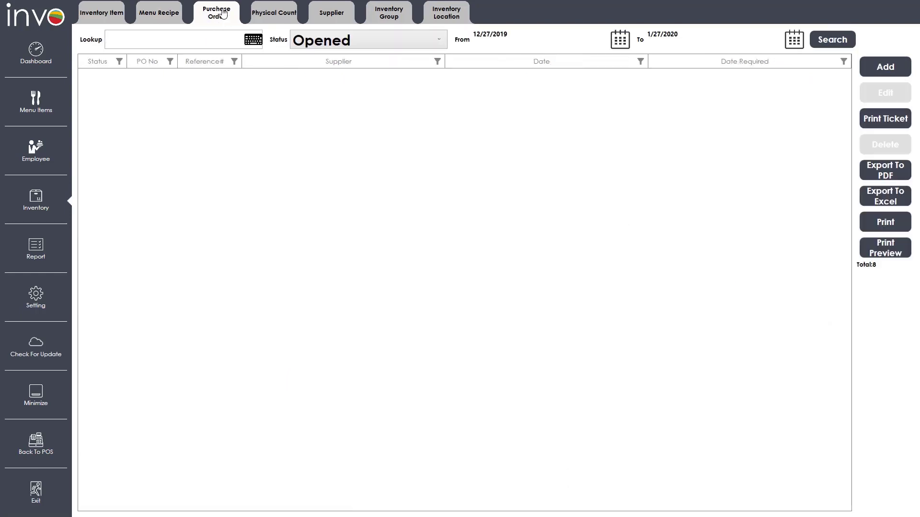
click(885, 68)
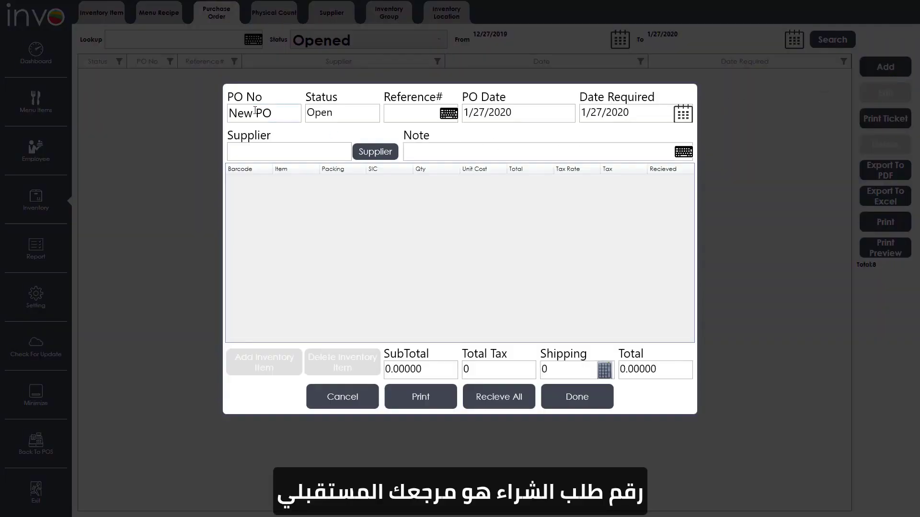
click(275, 112)
click(337, 114)
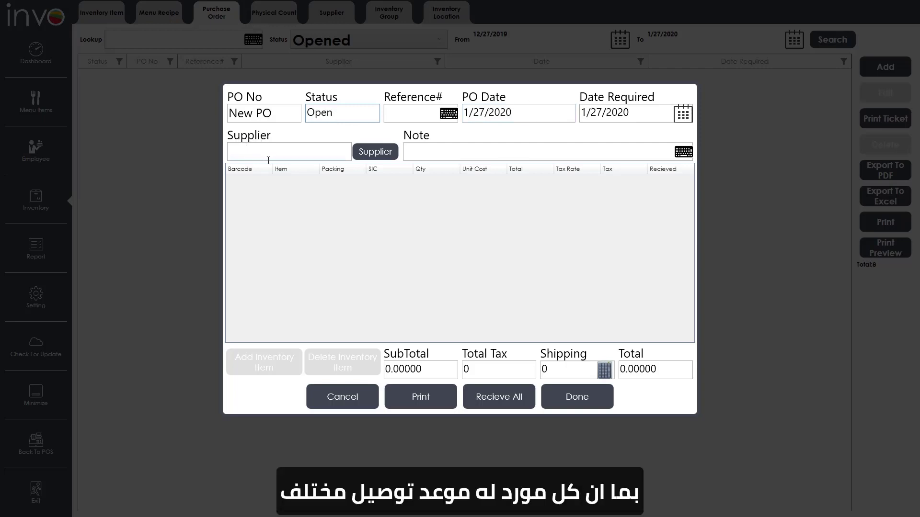
- Choose Carrefour from the supplier list for the new purchase order
click(386, 154)
click(367, 201)
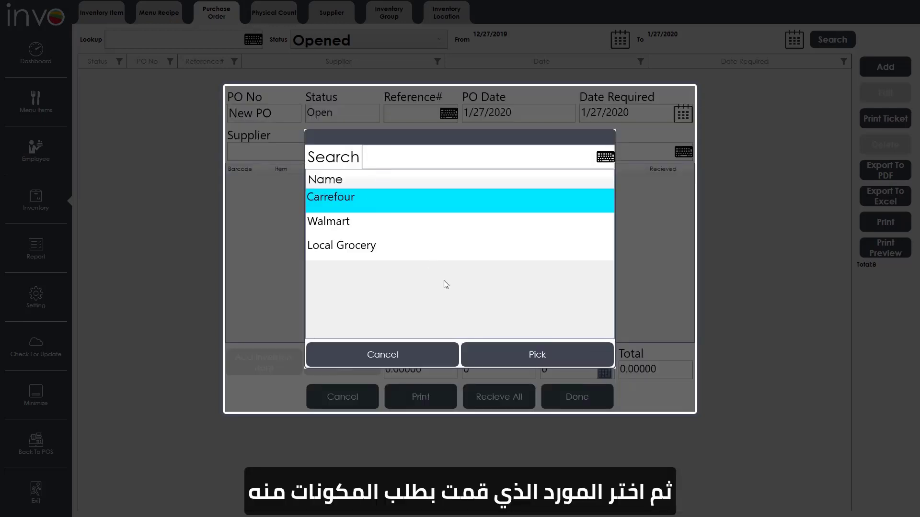
click(516, 354)
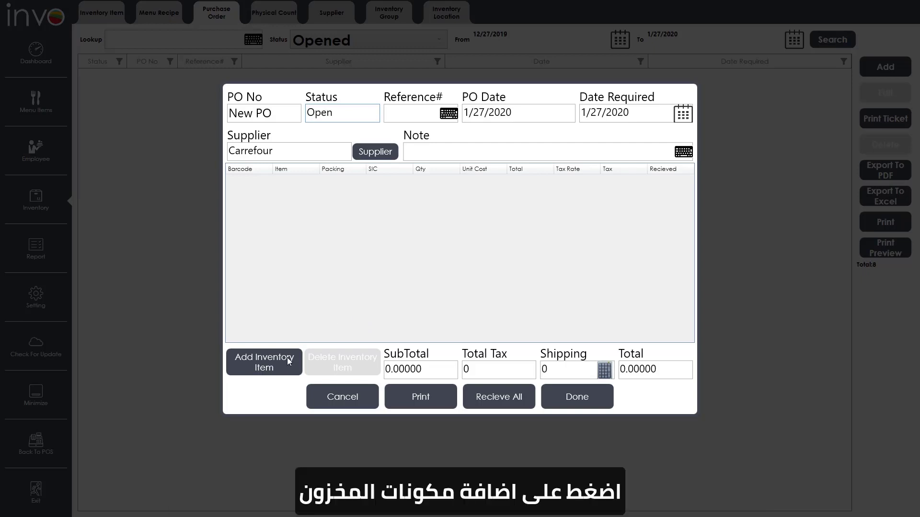
- Add Chickpeas and Onion as order lines and select the Chickpeas quantity cell
click(277, 366)
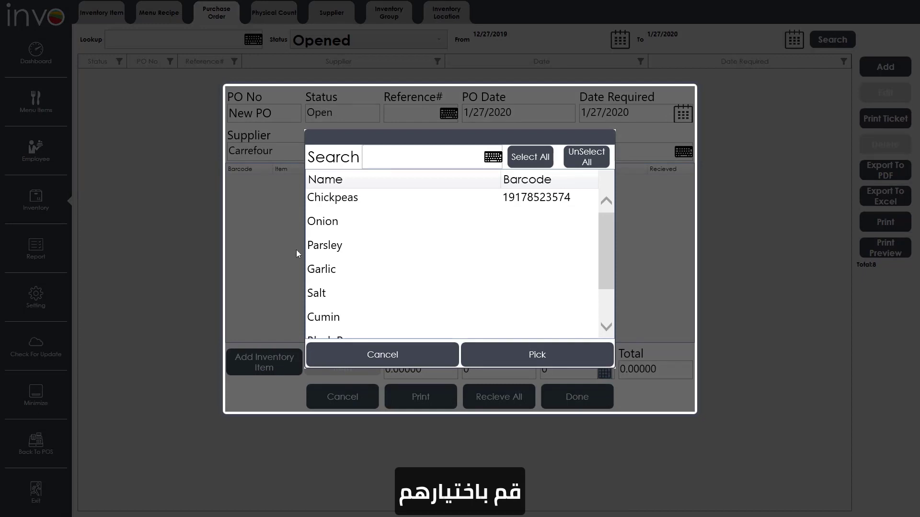
click(327, 207)
click(341, 234)
click(530, 355)
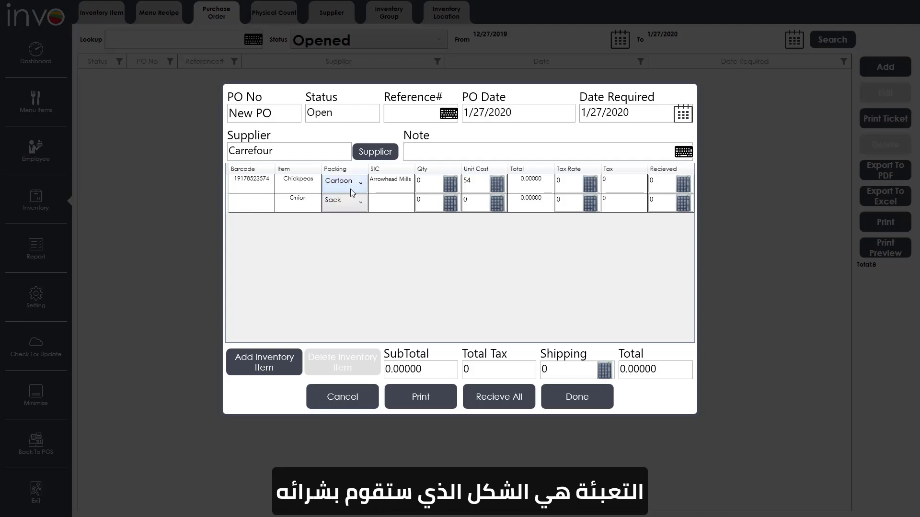
click(404, 184)
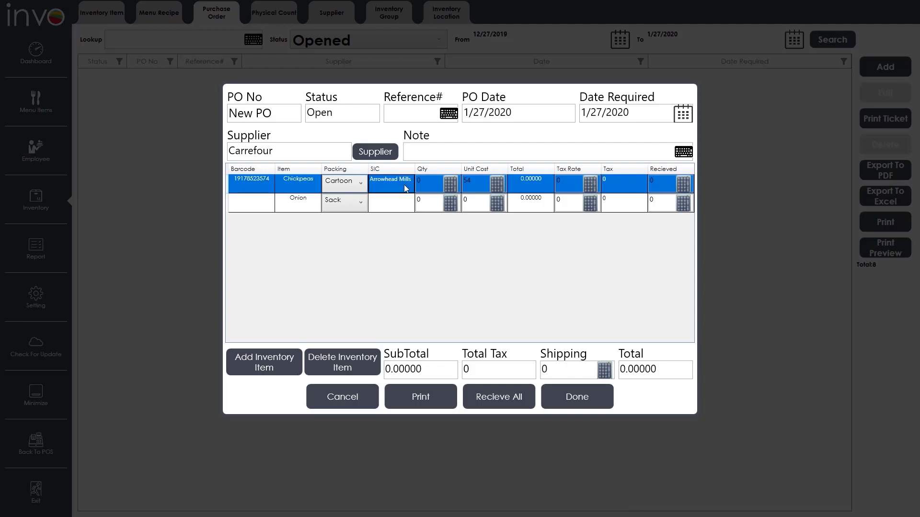
click(435, 181)
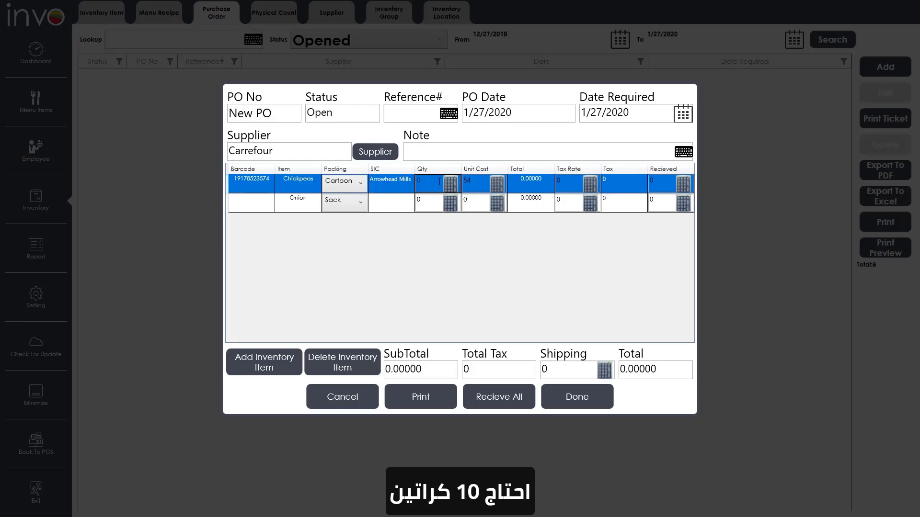
- Enter Chickpeas quantity 10, unit cost 50, 5% tax, and shipping 10
text(10)
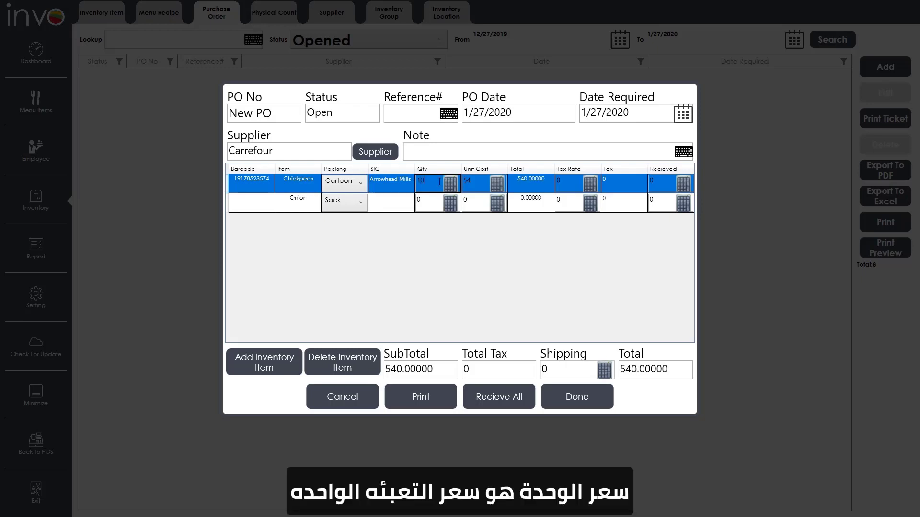
click(476, 182)
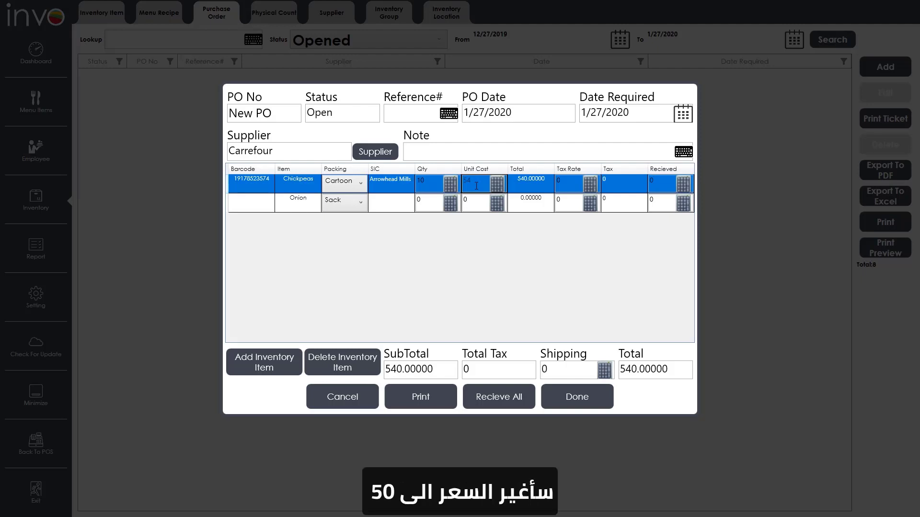
text(50)
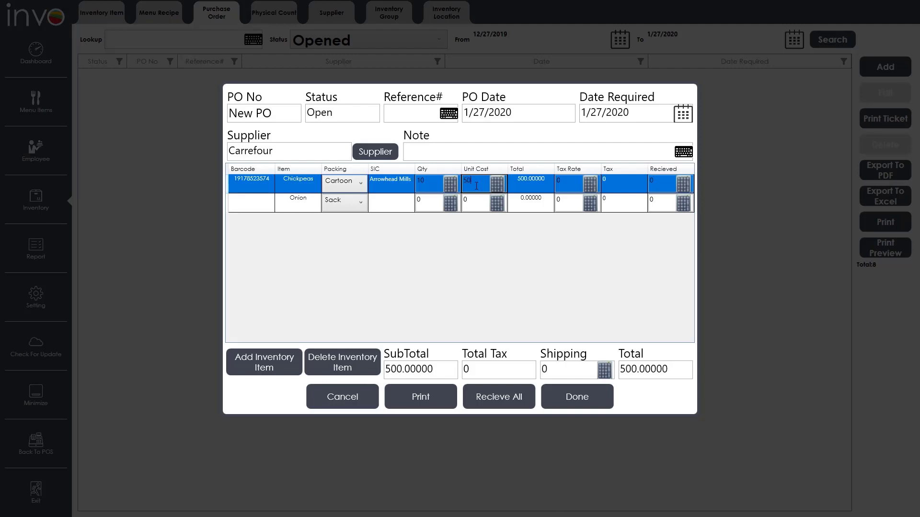
click(575, 183)
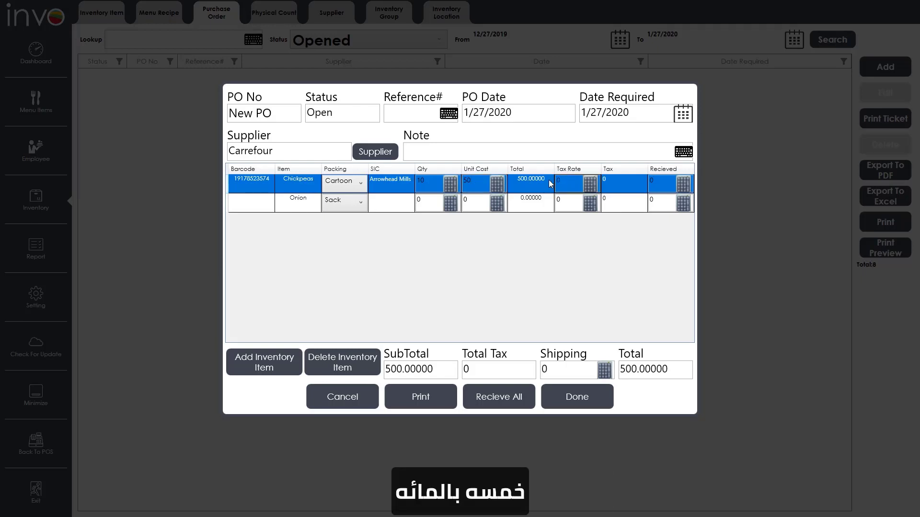
text(5)
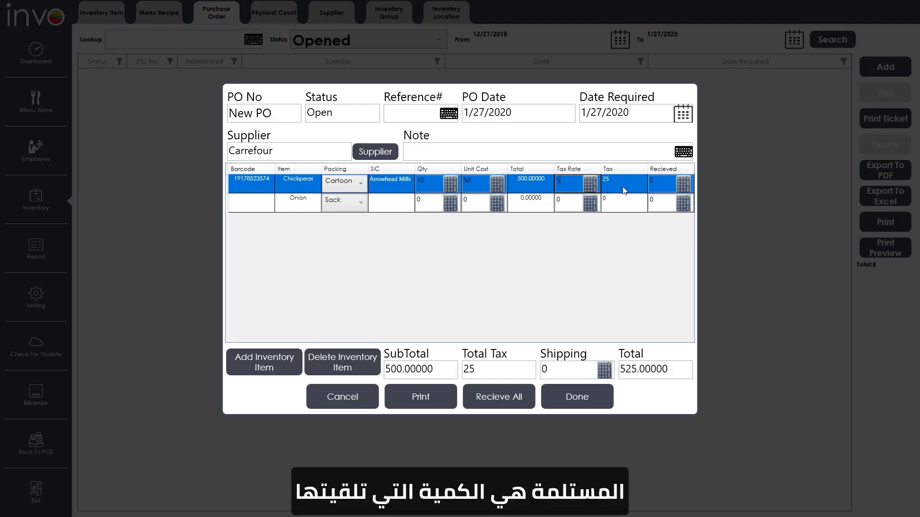
click(671, 181)
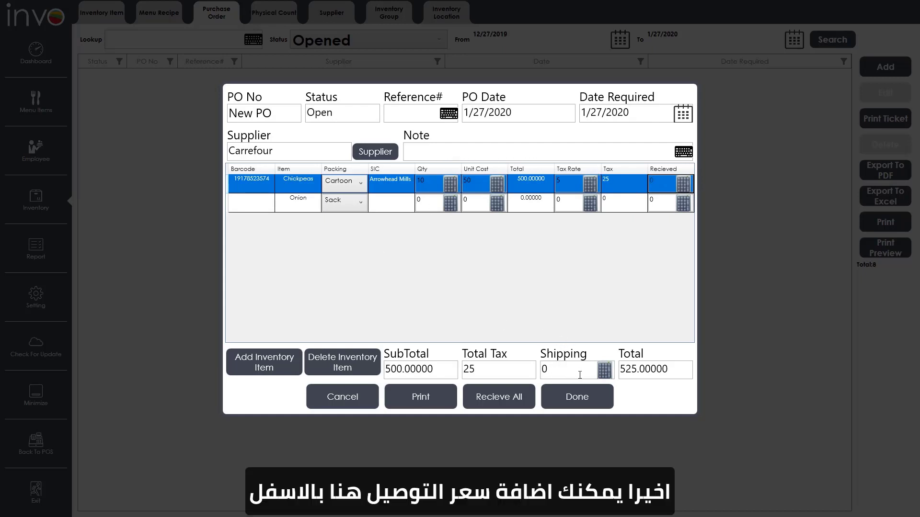
click(554, 369)
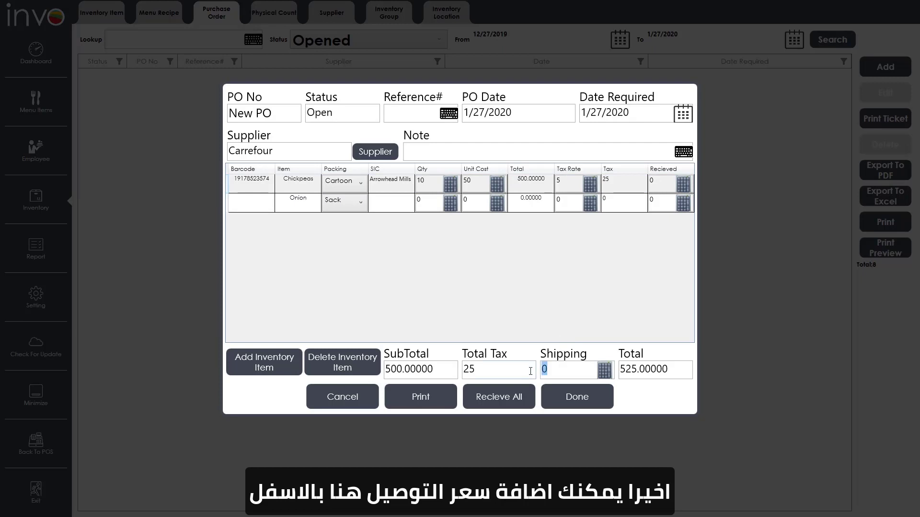
text(10)
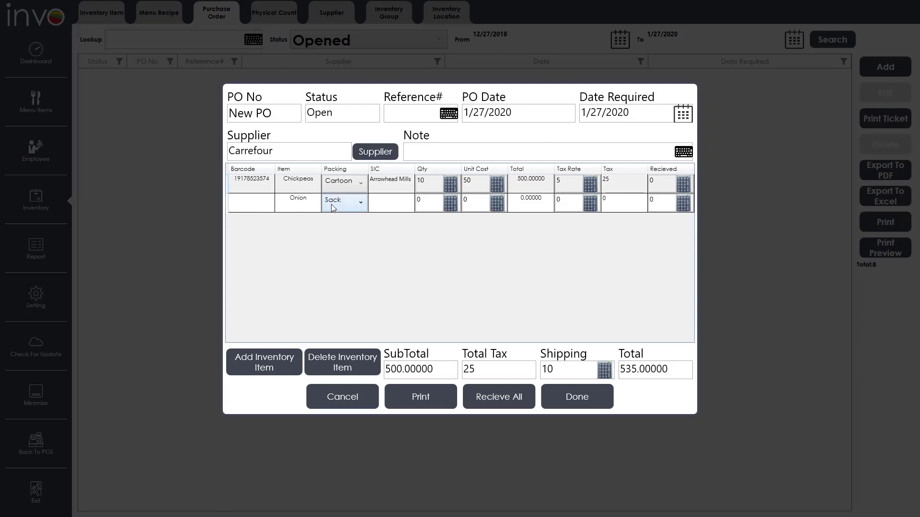
- Order 3 Onion at unit cost 9 with 5% tax and save the order
click(409, 200)
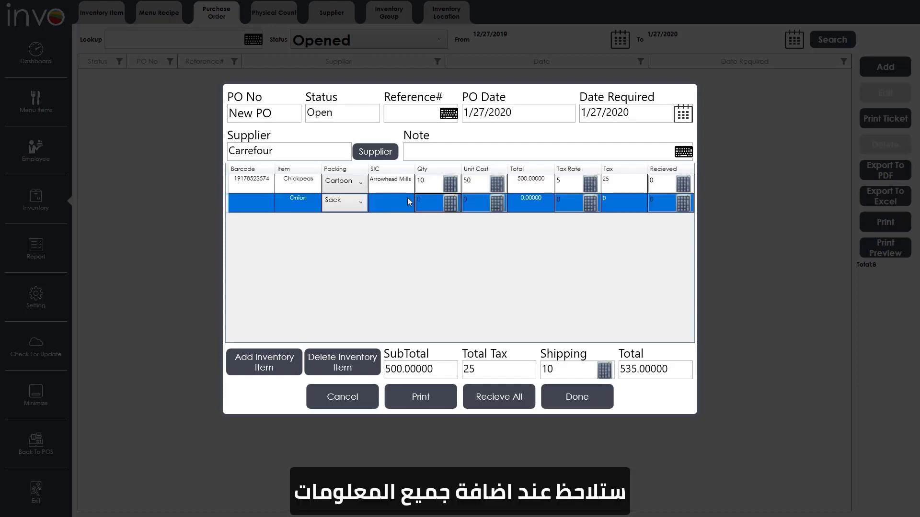
text(3)
click(467, 204)
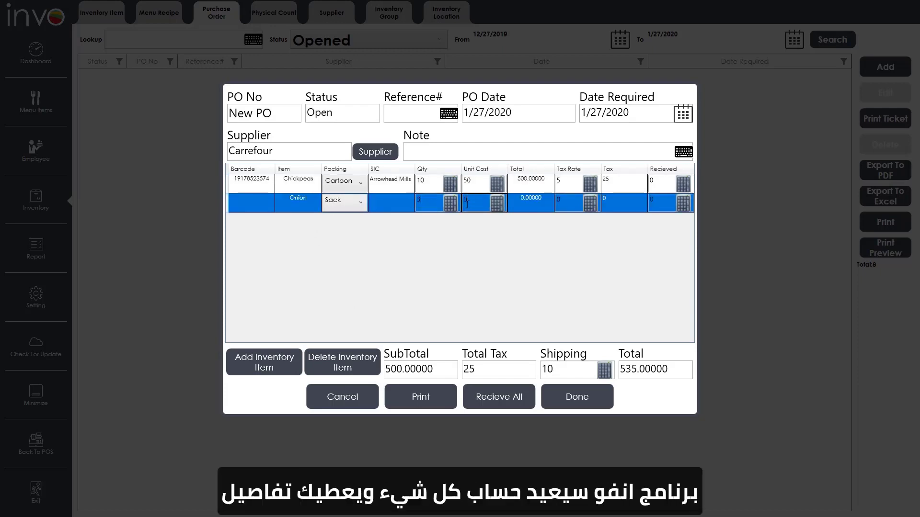
text(9)
key(Tab)
text(5)
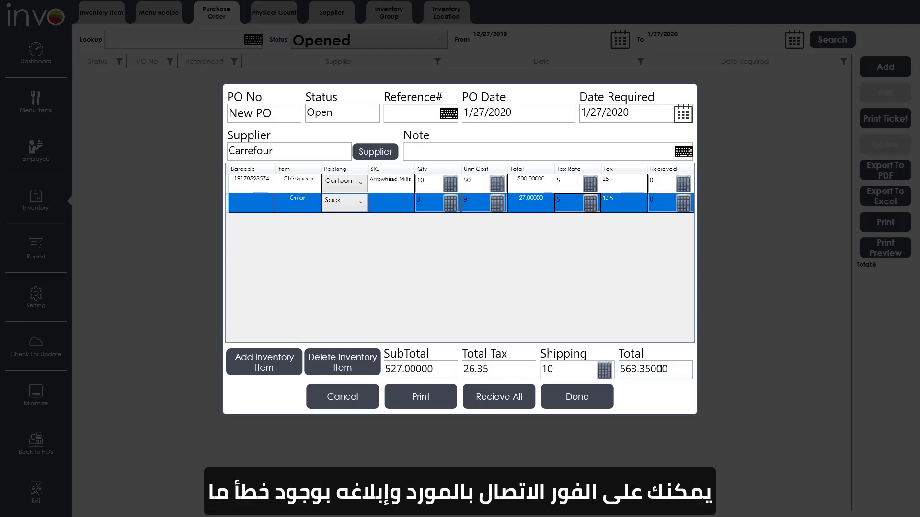
click(596, 399)
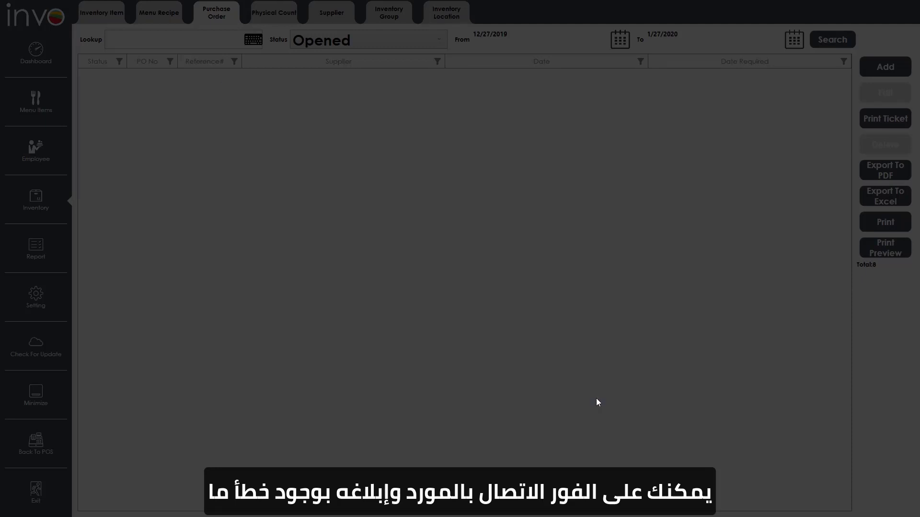
- Reopen purchase order 2, preview its printable version, then close the preview
double_click(665, 85)
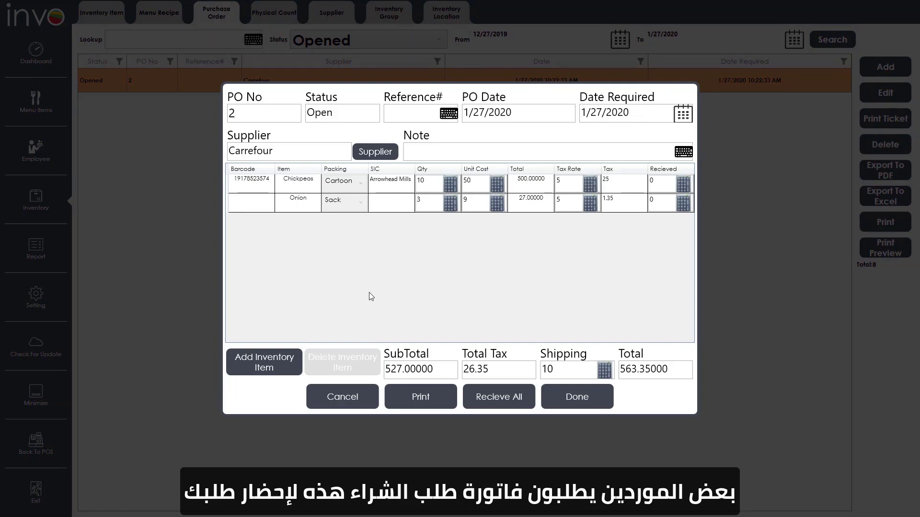
click(412, 398)
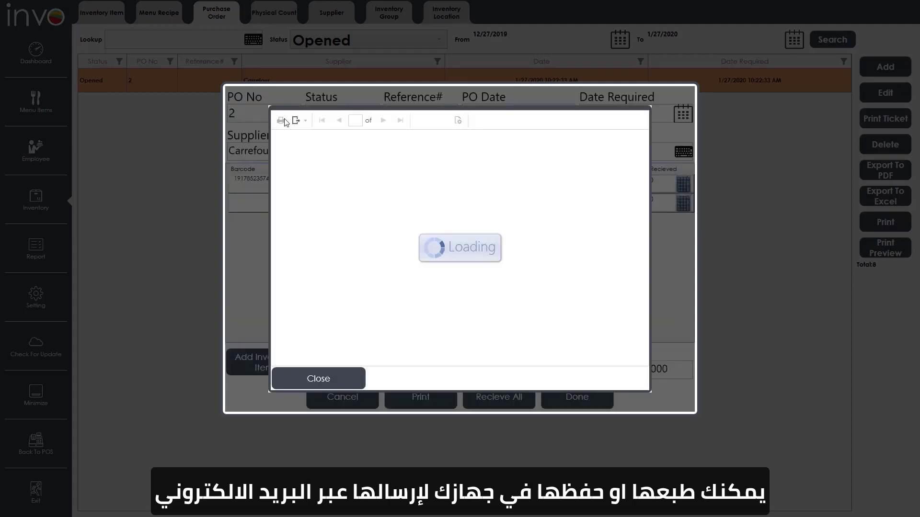
click(299, 121)
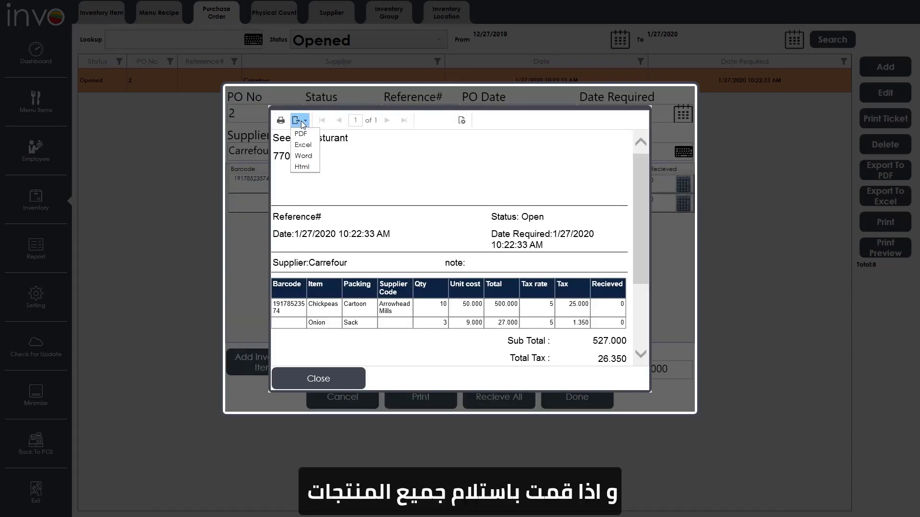
click(399, 206)
click(335, 380)
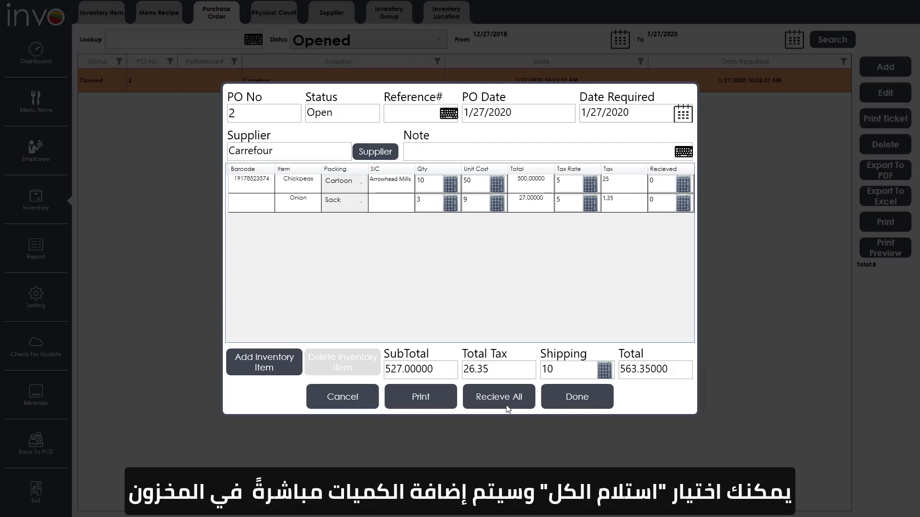
- Reopen the Carrefour order and save 3 Chickpeas as received
click(566, 405)
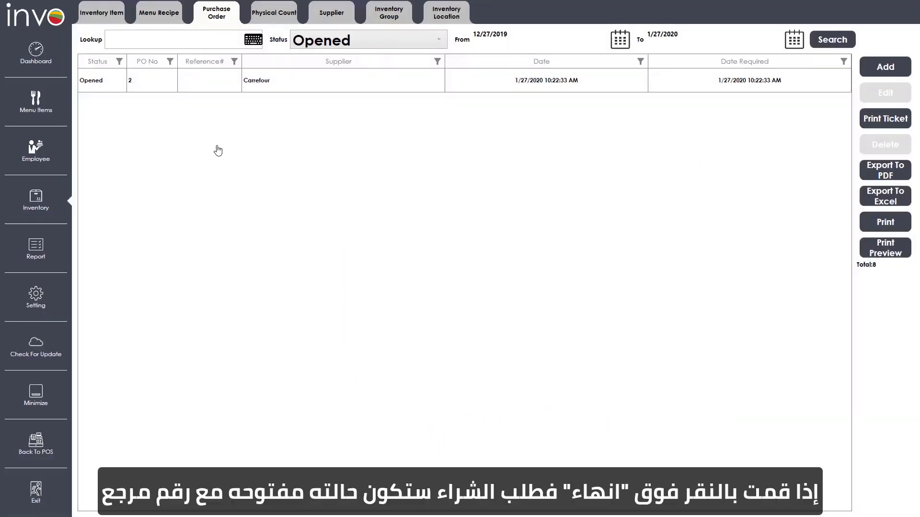
click(526, 91)
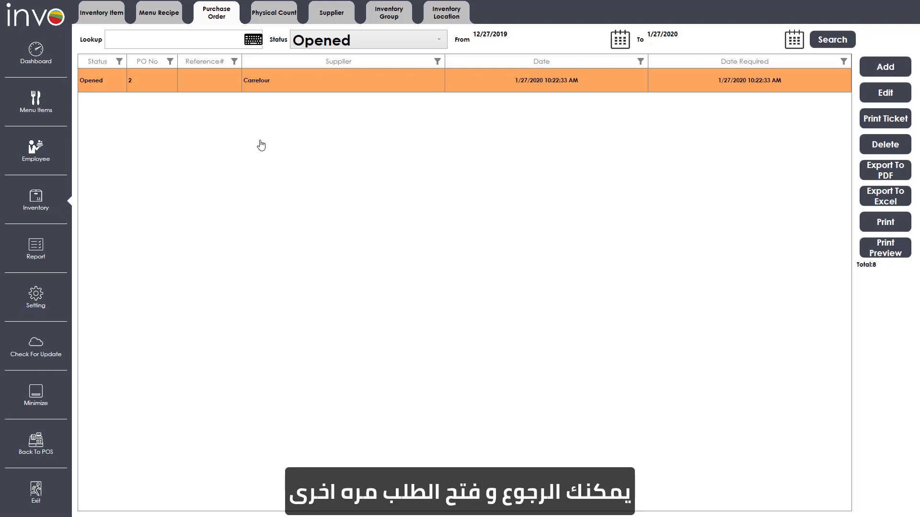
double_click(277, 82)
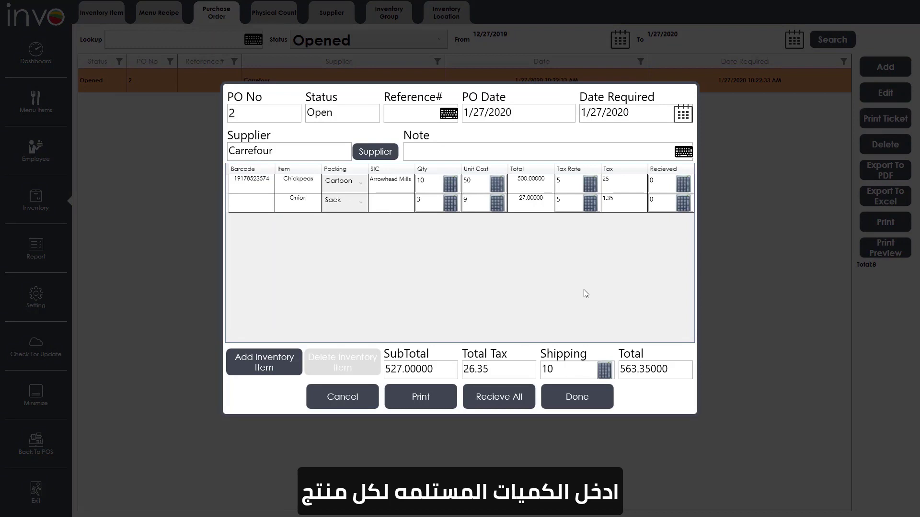
click(637, 185)
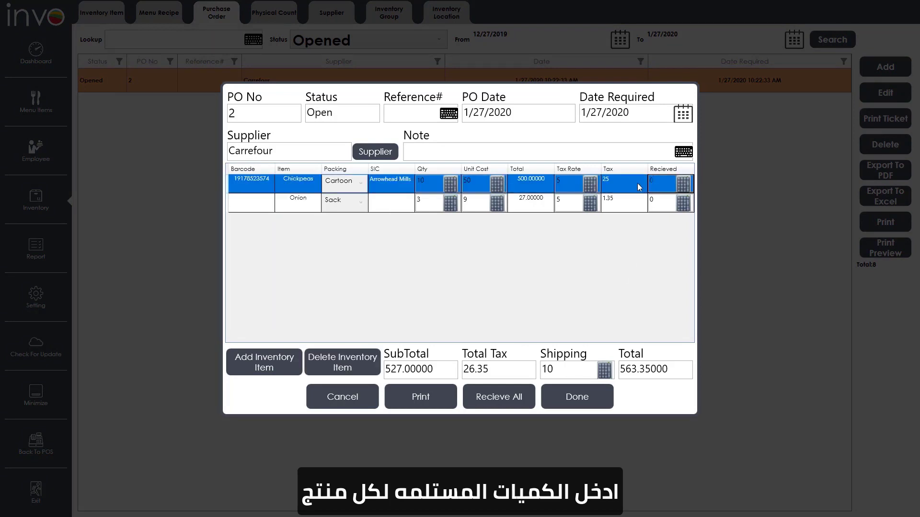
click(573, 397)
click(477, 322)
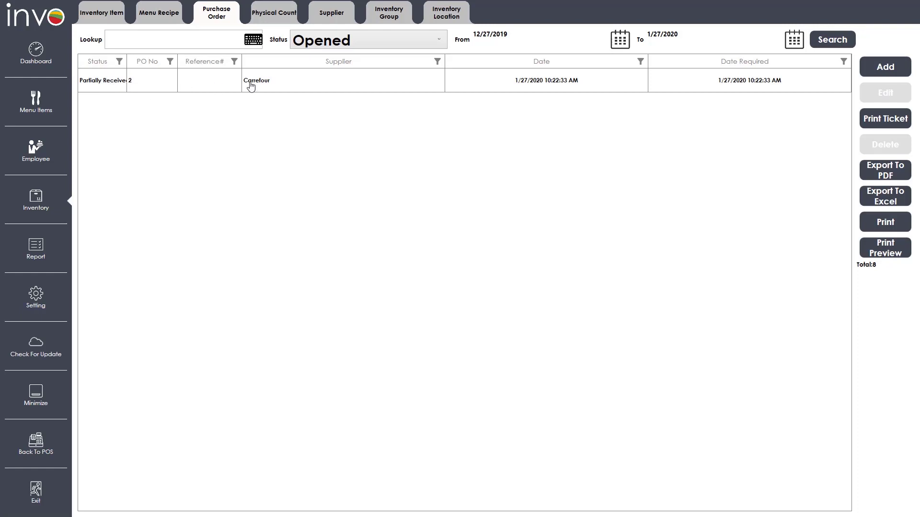
- Filter the order list to Partially Received and look up order 2
click(322, 81)
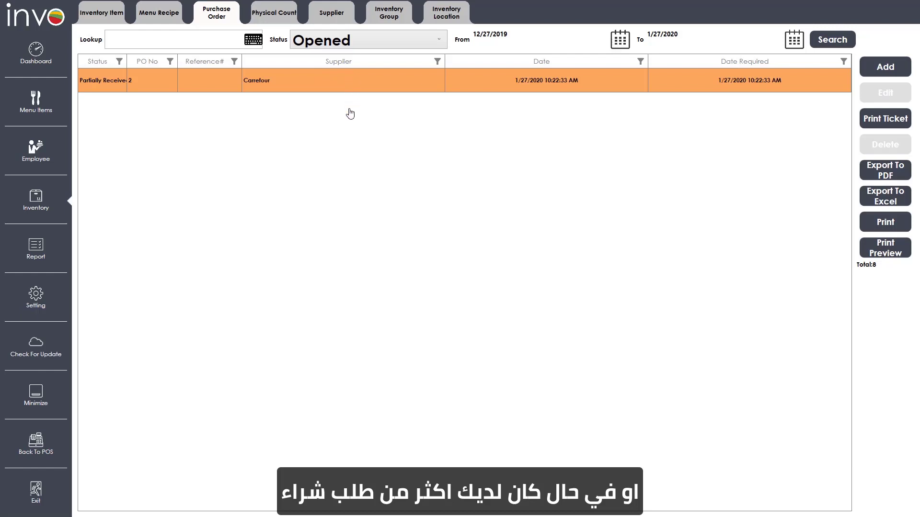
click(337, 42)
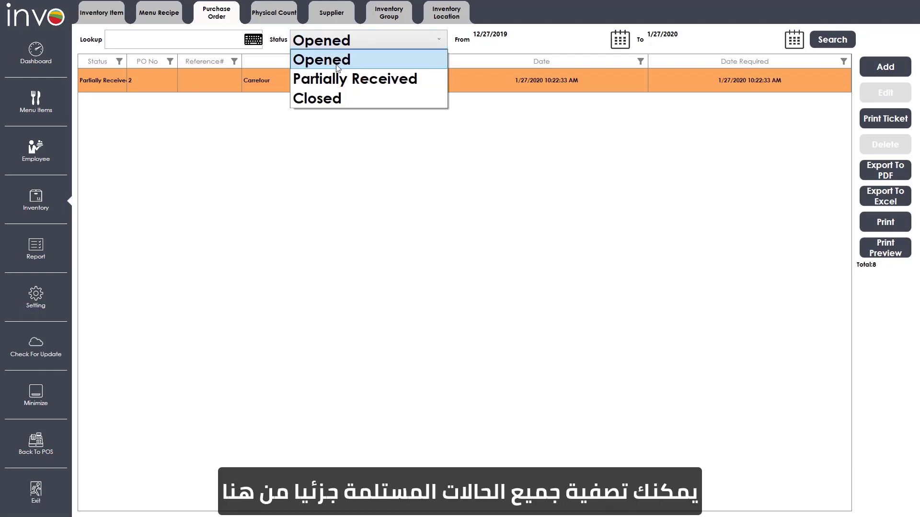
click(339, 79)
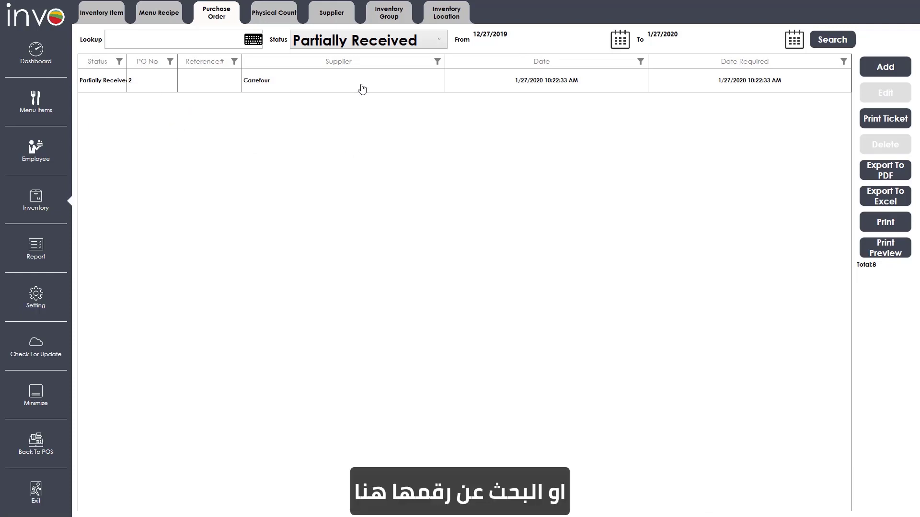
click(165, 44)
text(2)
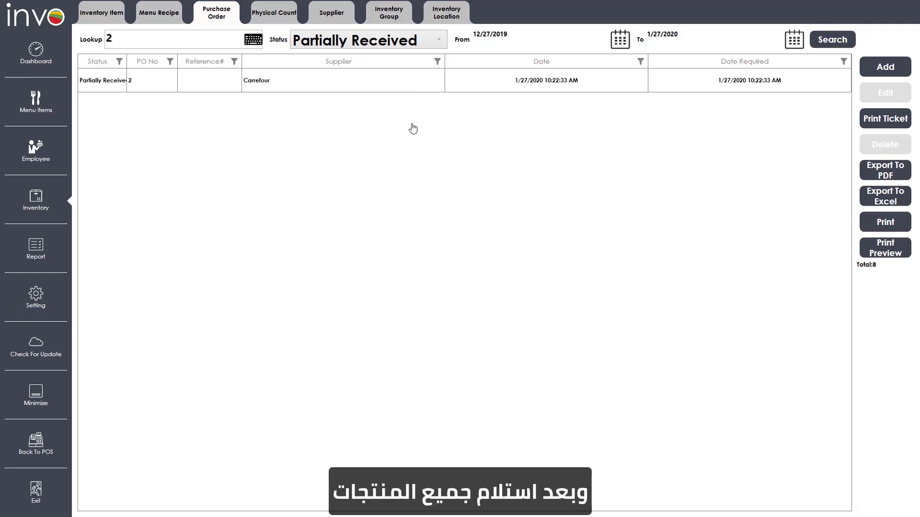
- Receive all remaining items on purchase order 2 into stock
double_click(412, 85)
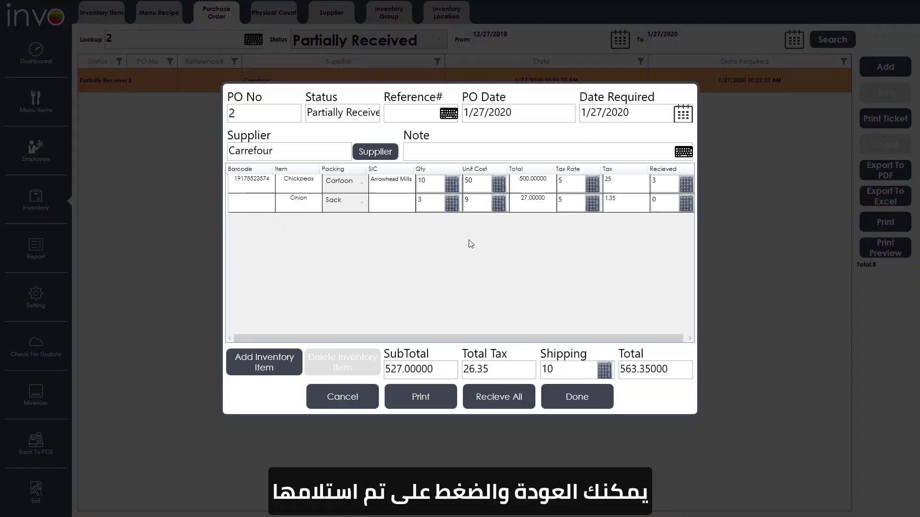
click(516, 398)
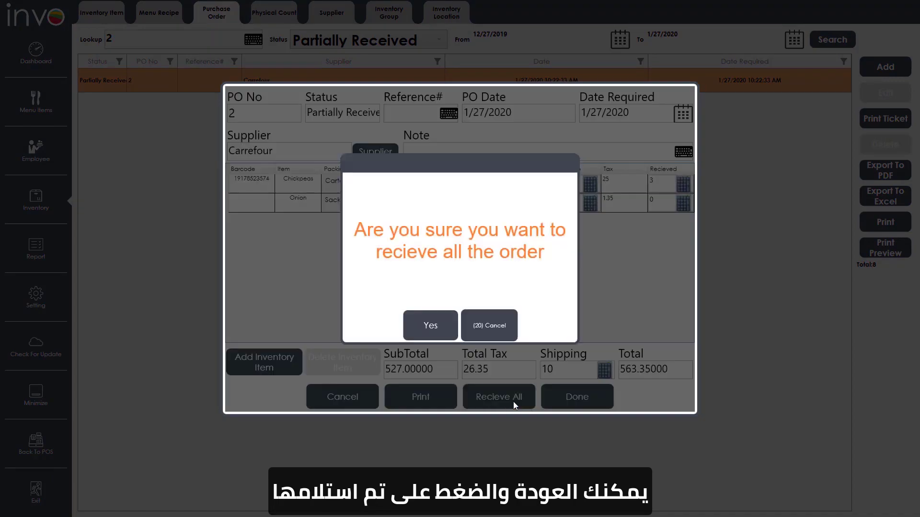
click(445, 319)
click(446, 326)
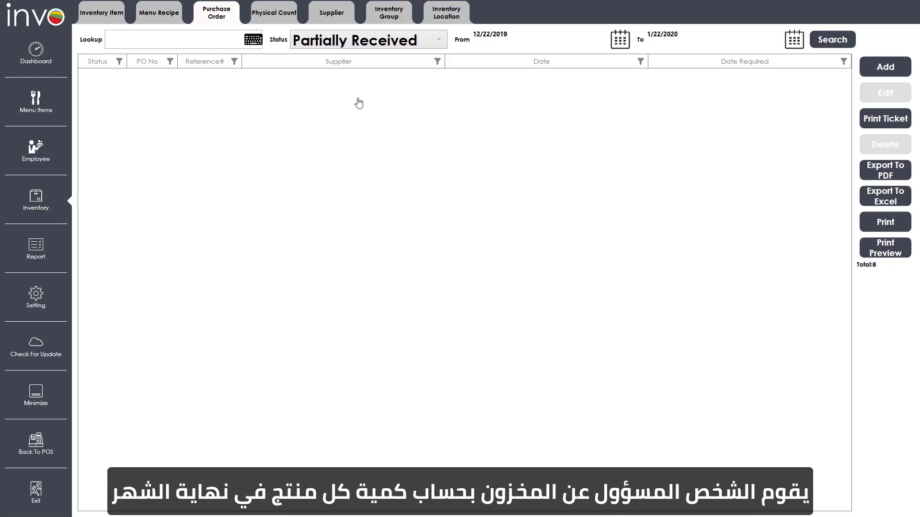
- Start a new all-items physical count and review the item list, all counted at 0
click(280, 23)
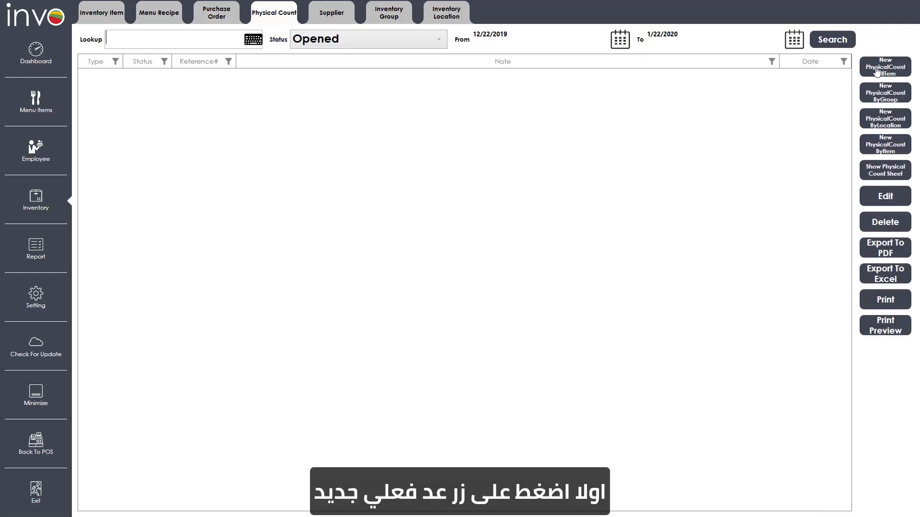
click(888, 76)
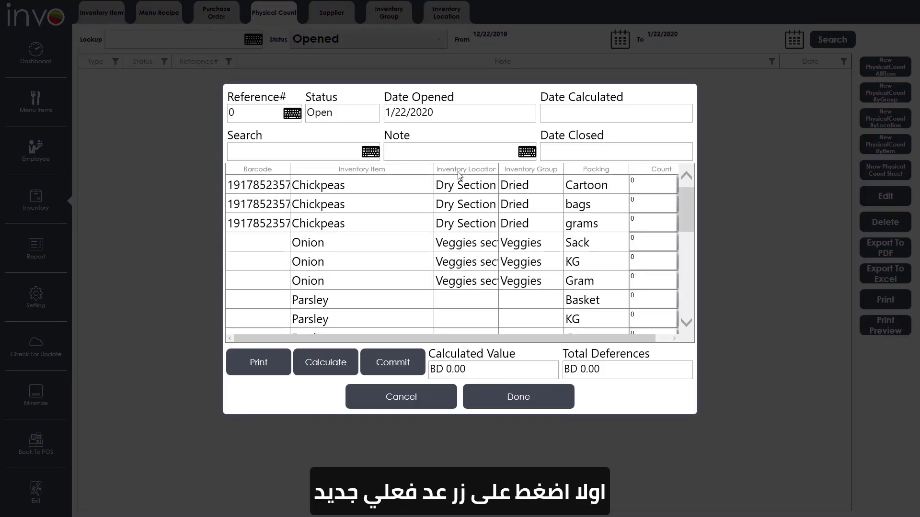
scroll(461, 199, down, 5)
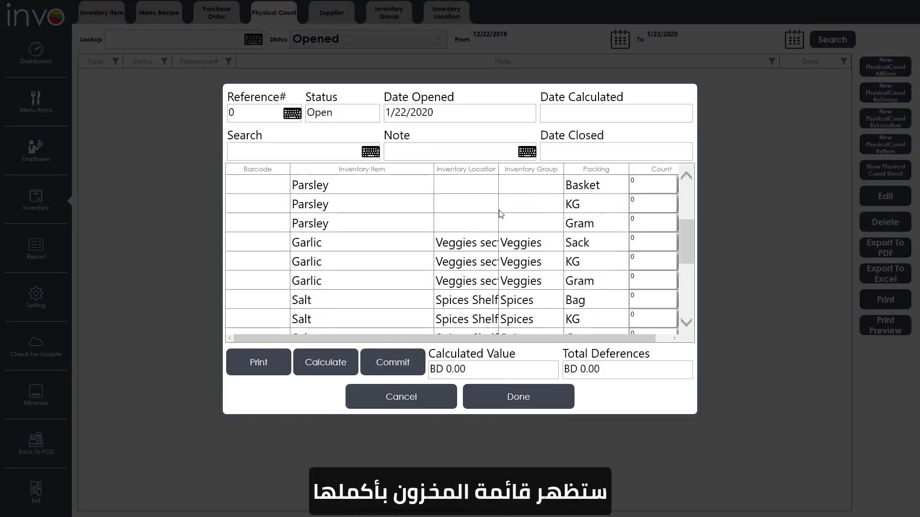
scroll(501, 214, down, 4)
scroll(501, 215, down, 1)
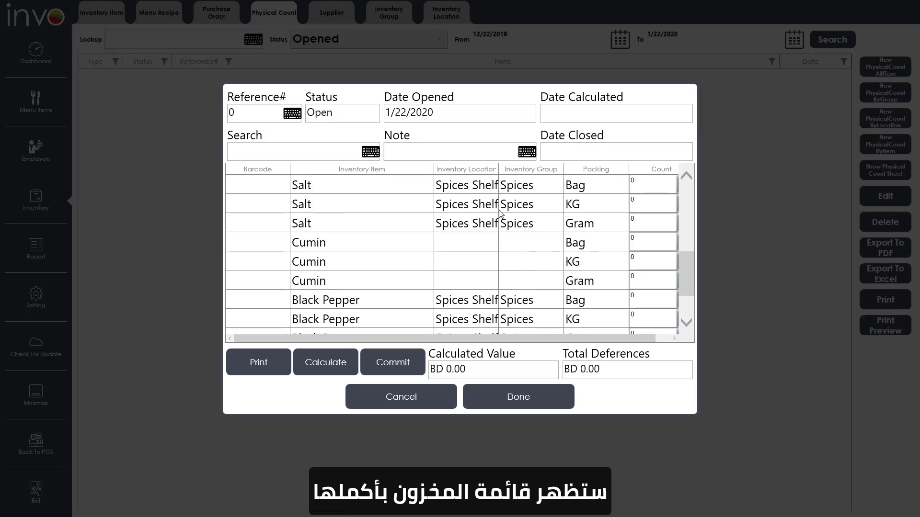
scroll(501, 214, up, 3)
scroll(501, 215, up, 3)
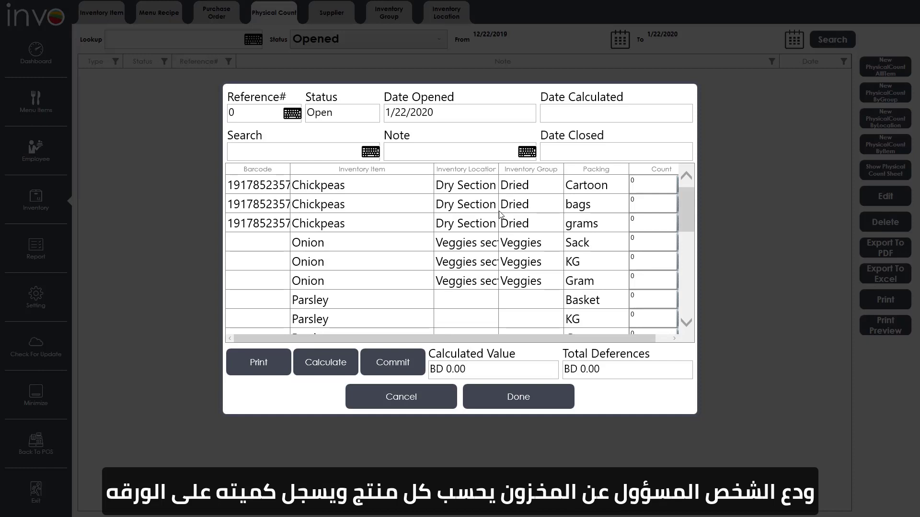
- Count Chickpeas Cartoon at 7 and calculate, giving BD 350.00 value and BD -150.00 difference
click(641, 182)
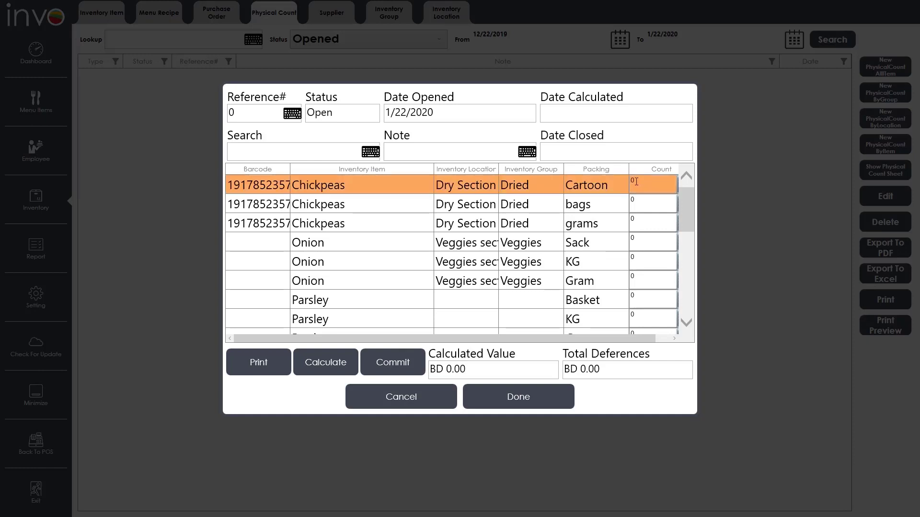
drag(639, 183, 629, 183)
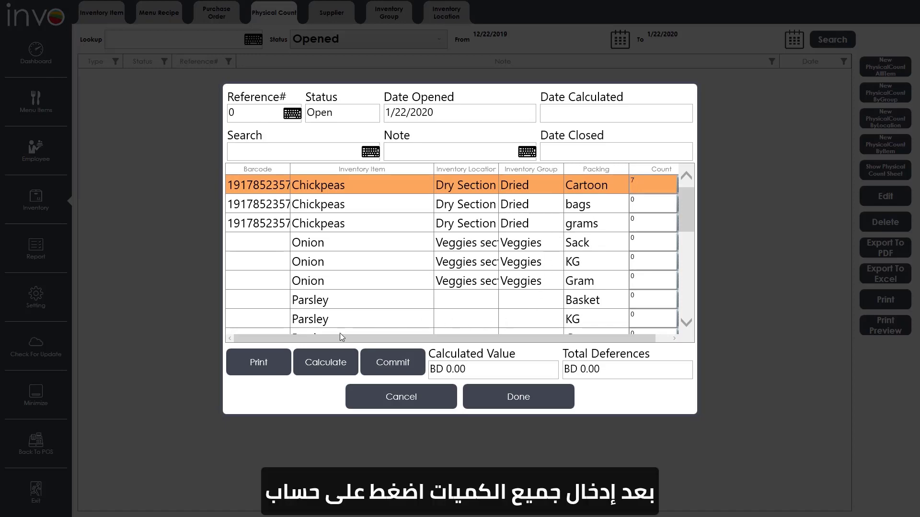
click(330, 366)
click(425, 325)
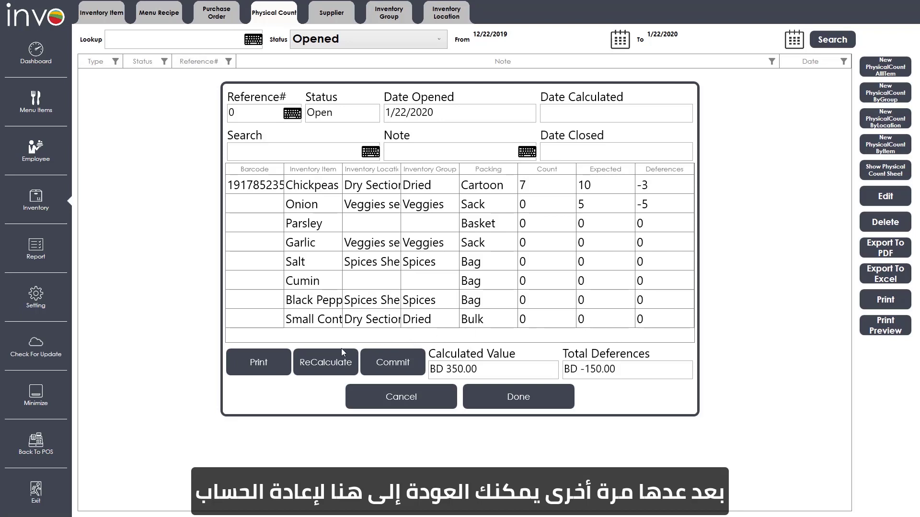
- Reopen the count for recalculation and change the Chickpeas count to 10
click(340, 364)
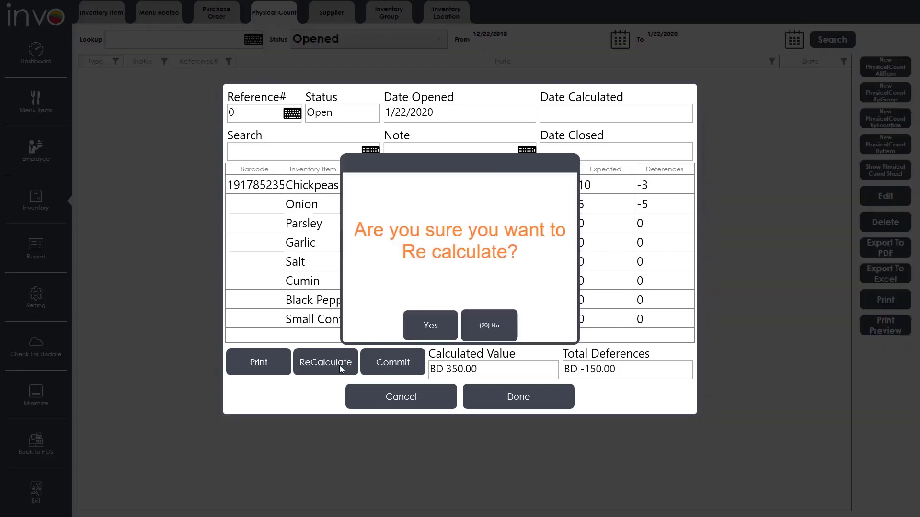
click(429, 323)
key(BackSpace)
text(10)
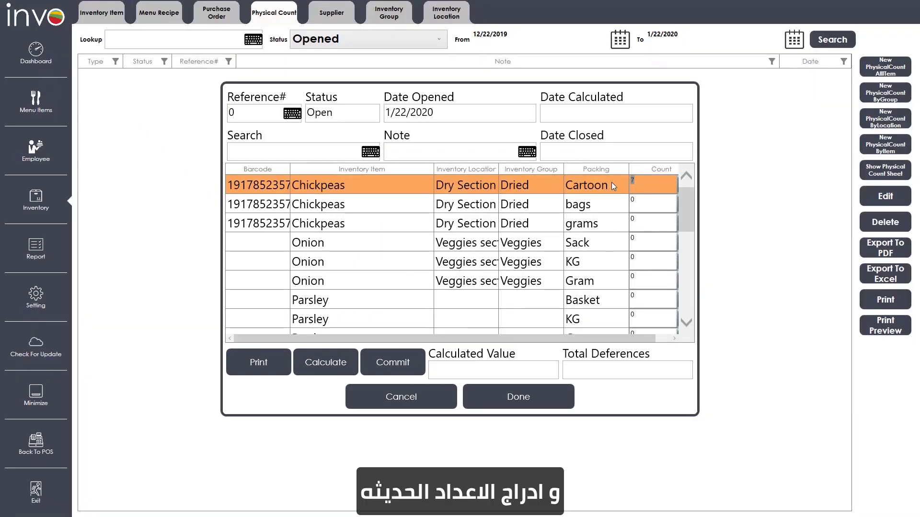
click(579, 178)
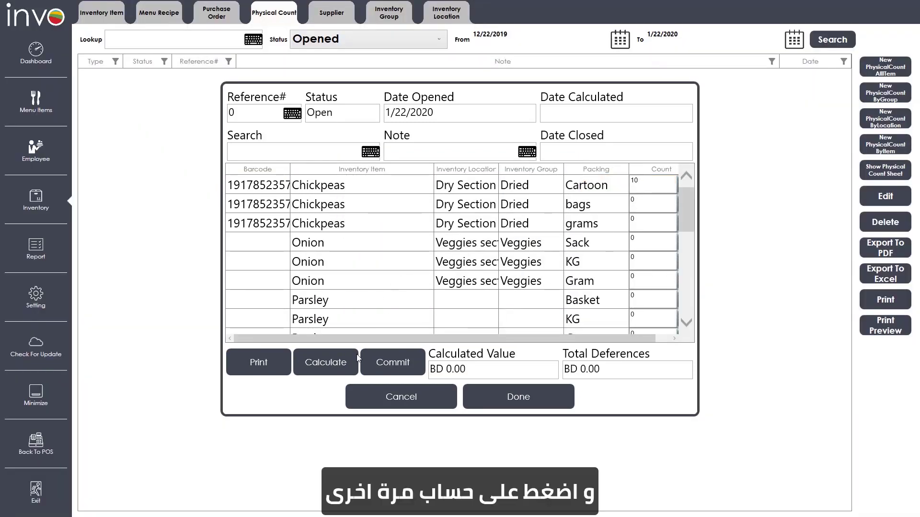
- Calculate the corrected count and commit it to stock
click(341, 364)
click(431, 326)
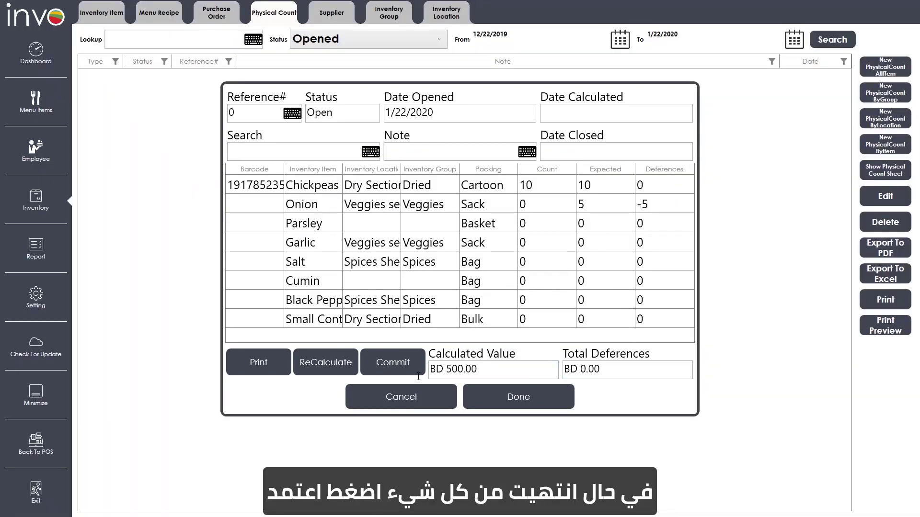
click(372, 363)
click(442, 326)
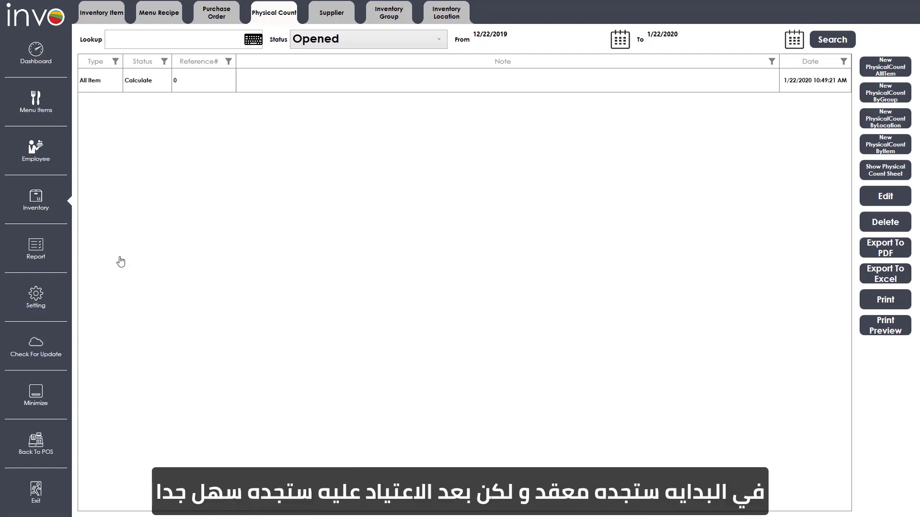
- Go to Reports and display the seven Inventory reports, such as Count Down Movement
click(53, 225)
click(38, 202)
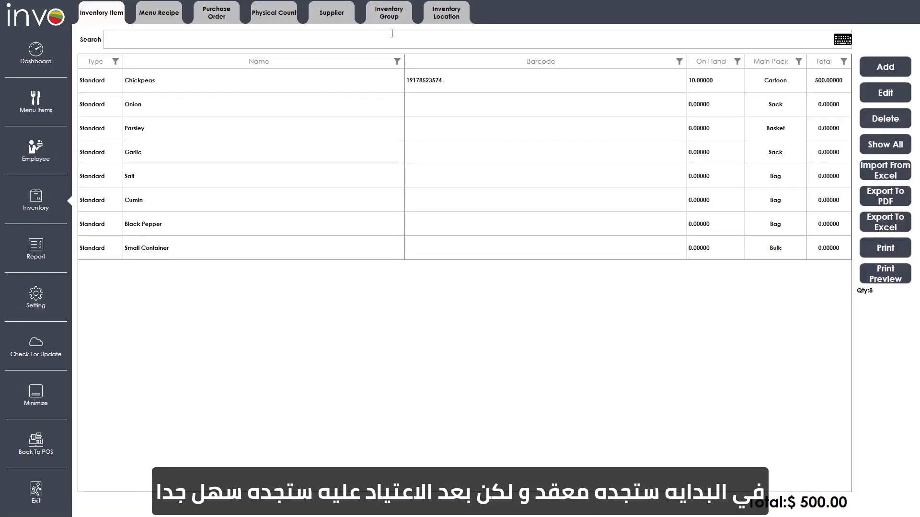
click(285, 13)
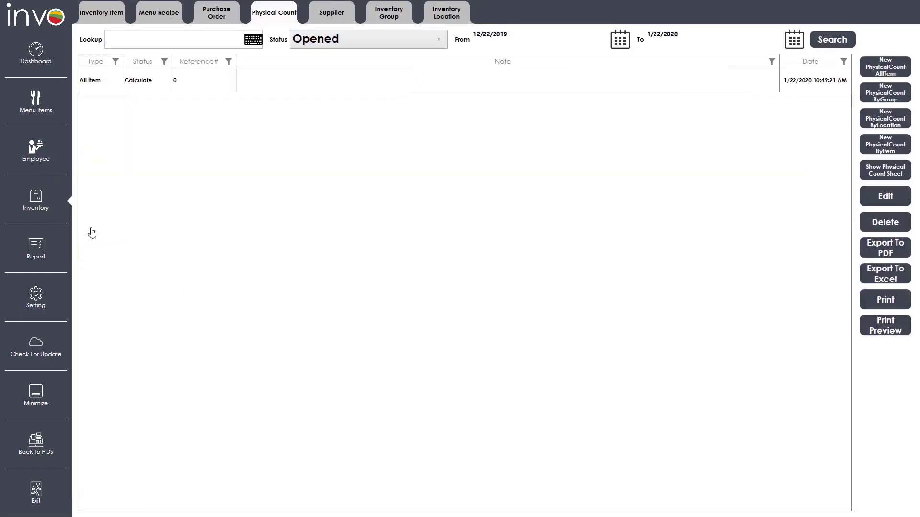
click(42, 248)
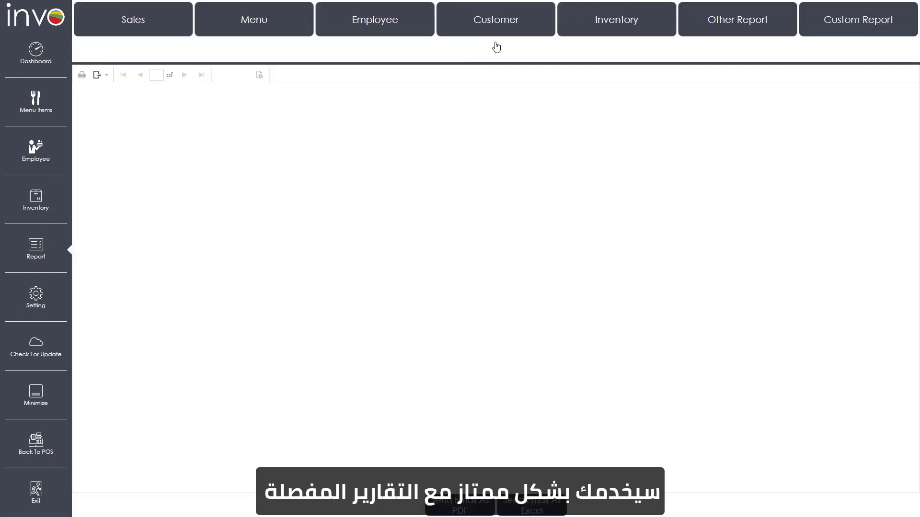
click(632, 34)
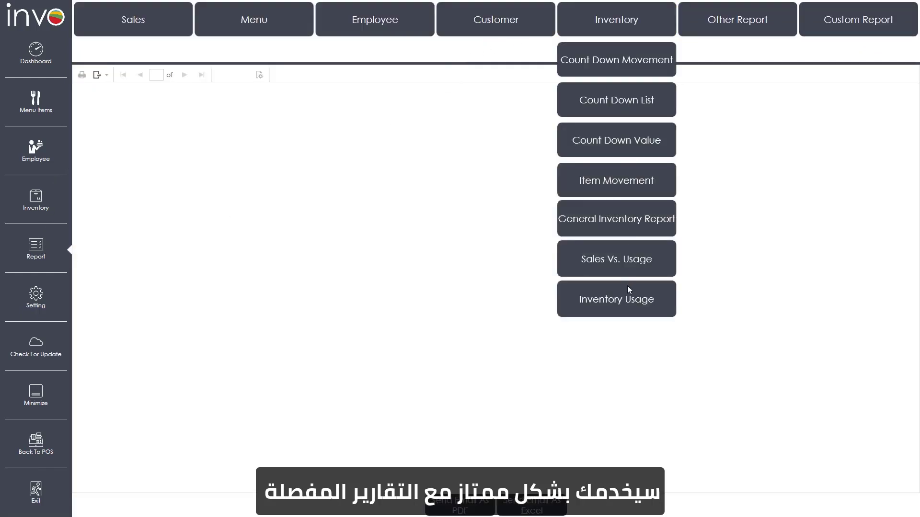